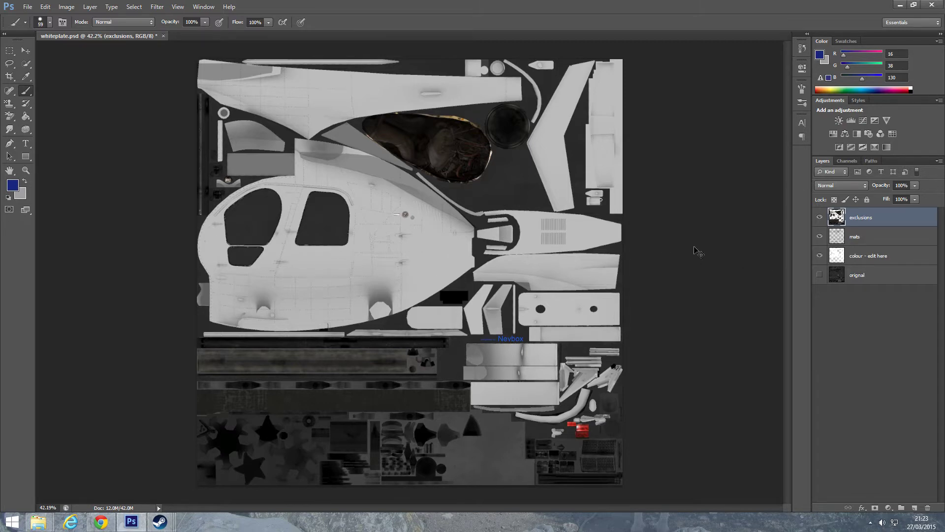
- On the colour layer, paint a straight blue fuselage stripe, an h-shaped stroke and right-panel scribbles
{"action": "left_click", "coordinate": [873, 258]}
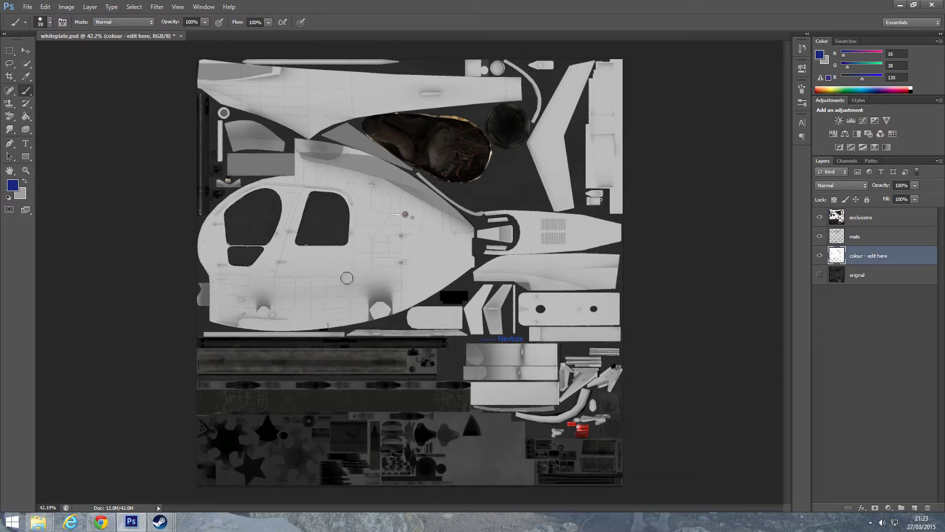
{"action": "left_click", "coordinate": [290, 266]}
{"action": "left_click", "coordinate": [375, 267], "text": "shift"}
{"action": "left_click_drag", "start_coordinate": [393, 217], "coordinate": [448, 265]}
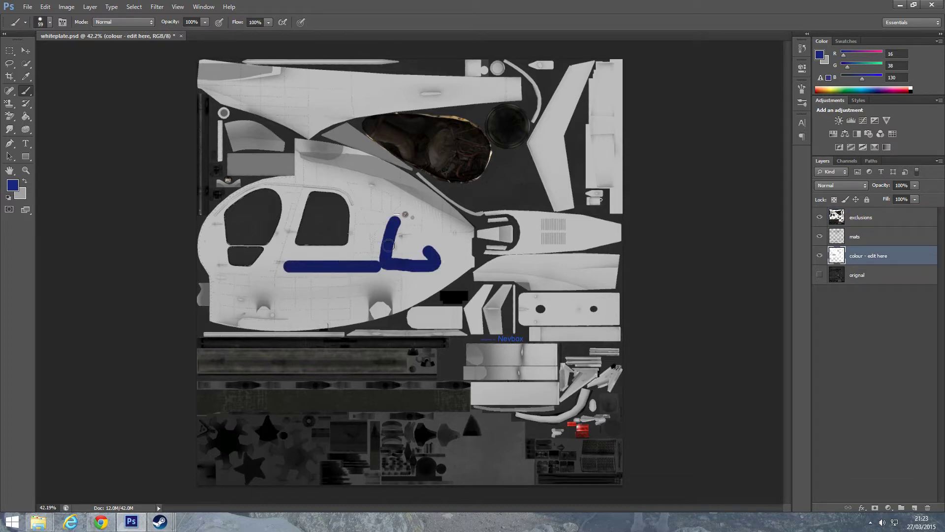
{"action": "mouse_move", "coordinate": [538, 282]}
{"action": "left_mouse_down"}
{"action": "mouse_move", "coordinate": [612, 332]}
{"action": "mouse_move", "coordinate": [548, 346]}
{"action": "mouse_move", "coordinate": [491, 438]}
{"action": "mouse_move", "coordinate": [567, 431]}
{"action": "mouse_move", "coordinate": [618, 384]}
{"action": "mouse_move", "coordinate": [570, 433]}
{"action": "mouse_move", "coordinate": [573, 353]}
{"action": "mouse_move", "coordinate": [550, 354]}
{"action": "mouse_move", "coordinate": [554, 378]}
{"action": "left_mouse_up"}
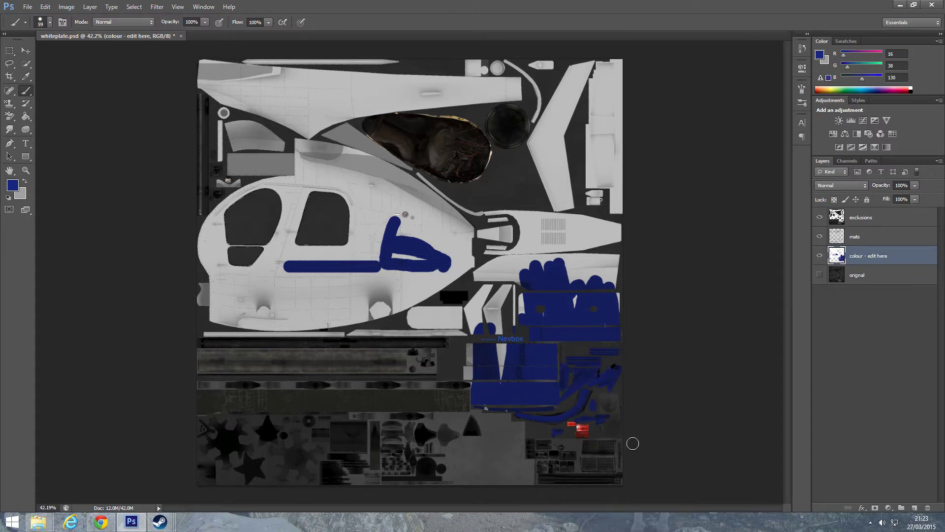
- Magnify the view around the blue stripe and hide the exclusions overlay layer
{"action": "left_click", "coordinate": [819, 238]}
{"action": "left_click", "coordinate": [26, 170]}
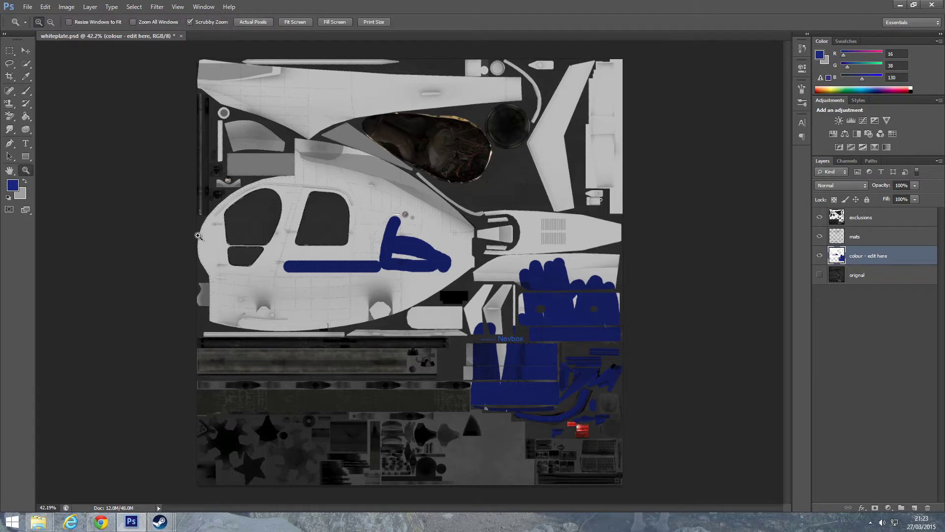
{"action": "left_click_drag", "start_coordinate": [307, 273], "coordinate": [353, 308]}
{"action": "scroll", "coordinate": [456, 332], "scroll_direction": "down", "scroll_amount": 1}
{"action": "scroll", "coordinate": [458, 312], "scroll_direction": "down", "scroll_amount": 2}
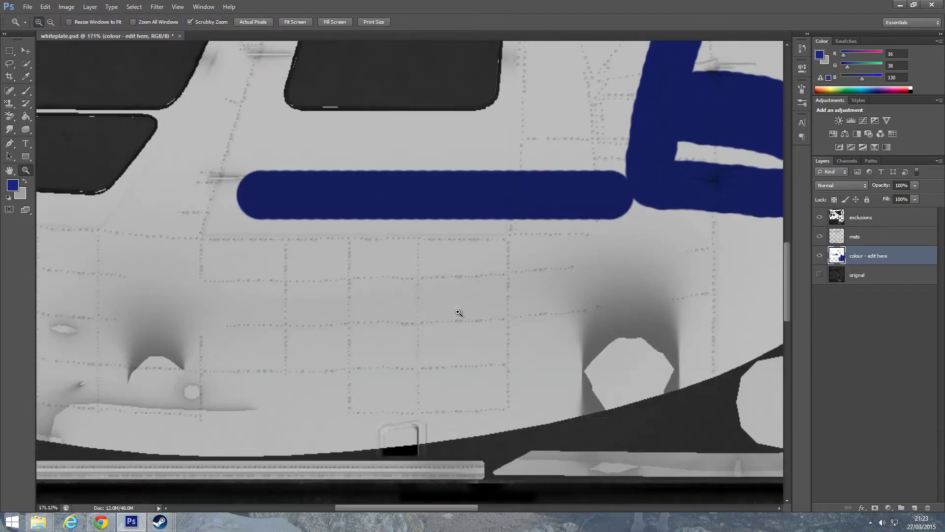
{"action": "scroll", "coordinate": [441, 292], "scroll_direction": "up", "scroll_amount": 1}
{"action": "scroll", "coordinate": [433, 294], "scroll_direction": "up", "scroll_amount": 1}
{"action": "scroll", "coordinate": [433, 296], "scroll_direction": "down", "scroll_amount": 1}
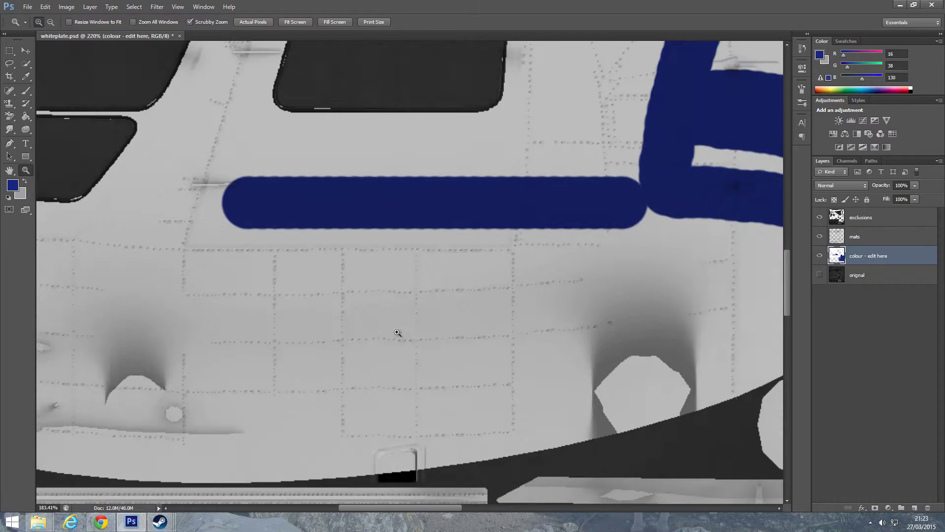
{"action": "scroll", "coordinate": [392, 333], "scroll_direction": "down", "scroll_amount": 3}
{"action": "scroll", "coordinate": [553, 266], "scroll_direction": "down", "scroll_amount": 2}
{"action": "scroll", "coordinate": [591, 258], "scroll_direction": "up", "scroll_amount": 3}
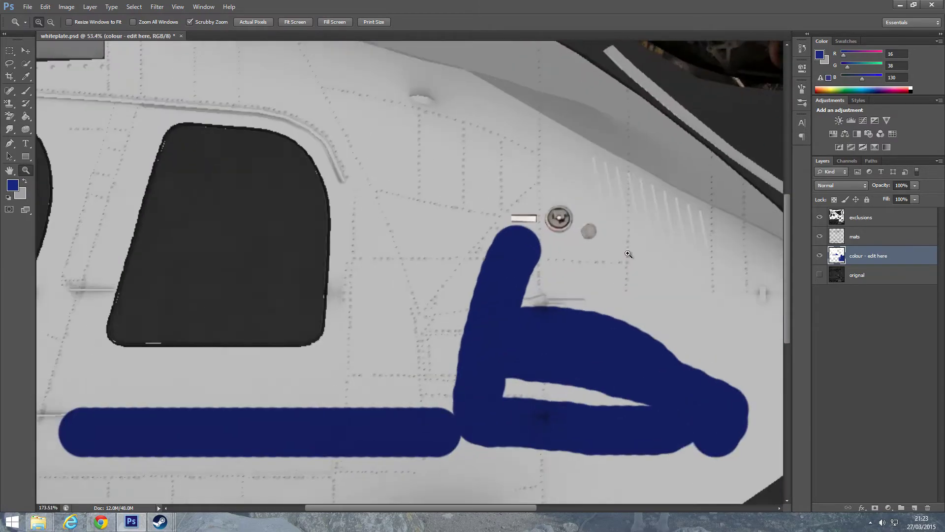
{"action": "scroll", "coordinate": [628, 254], "scroll_direction": "up", "scroll_amount": 1}
{"action": "scroll", "coordinate": [629, 254], "scroll_direction": "down", "scroll_amount": 3}
{"action": "scroll", "coordinate": [635, 247], "scroll_direction": "down", "scroll_amount": 2}
{"action": "scroll", "coordinate": [643, 240], "scroll_direction": "down", "scroll_amount": 2}
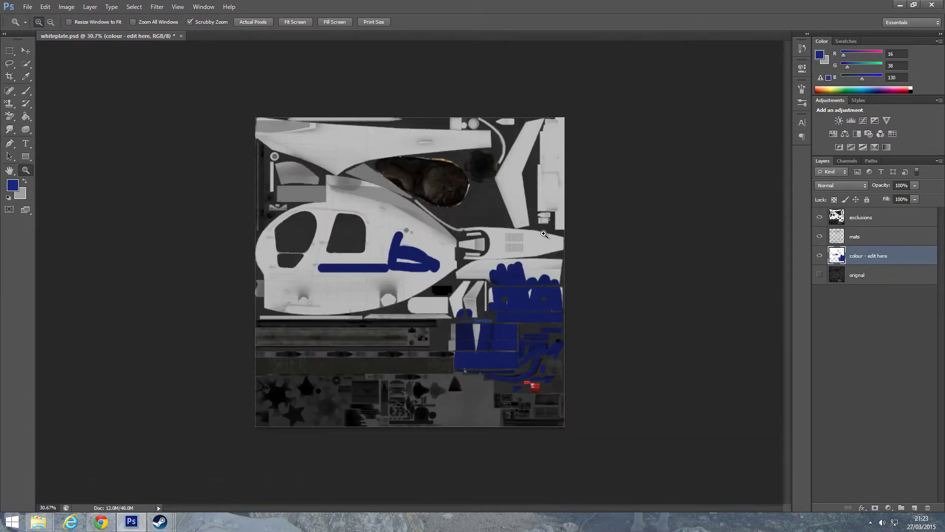
{"action": "scroll", "coordinate": [378, 139], "scroll_direction": "up", "scroll_amount": 3}
{"action": "scroll", "coordinate": [422, 195], "scroll_direction": "up", "scroll_amount": 1}
{"action": "scroll", "coordinate": [437, 207], "scroll_direction": "down", "scroll_amount": 1}
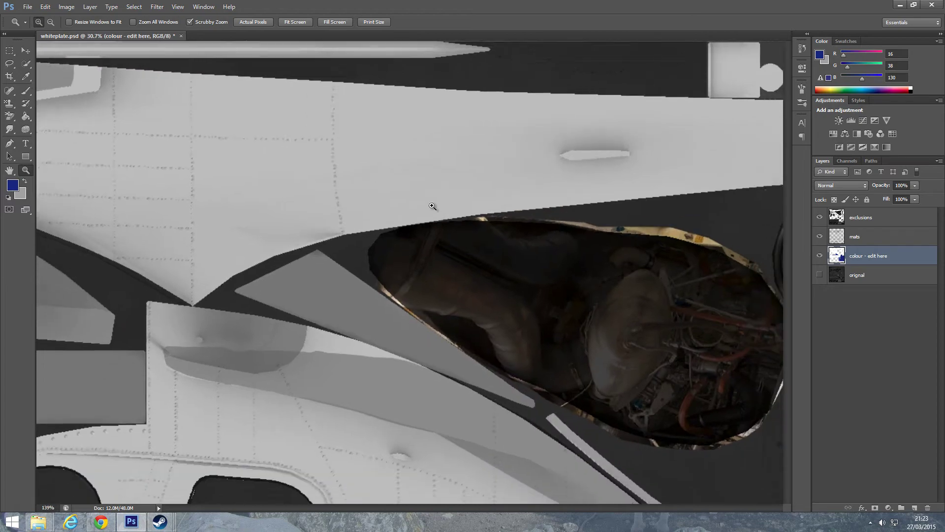
{"action": "scroll", "coordinate": [433, 205], "scroll_direction": "down", "scroll_amount": 2}
{"action": "scroll", "coordinate": [398, 178], "scroll_direction": "down", "scroll_amount": 1}
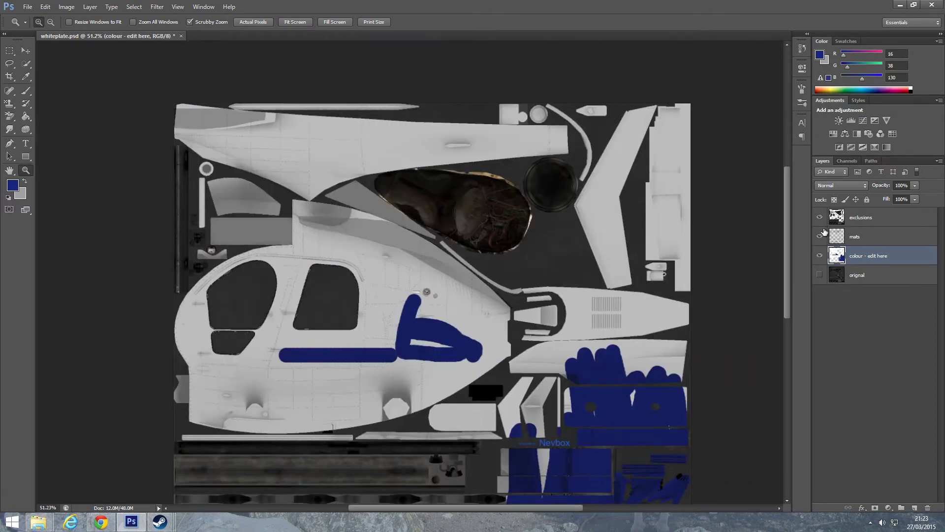
{"action": "left_click", "coordinate": [820, 218]}
{"action": "scroll", "coordinate": [601, 405], "scroll_direction": "down", "scroll_amount": 2}
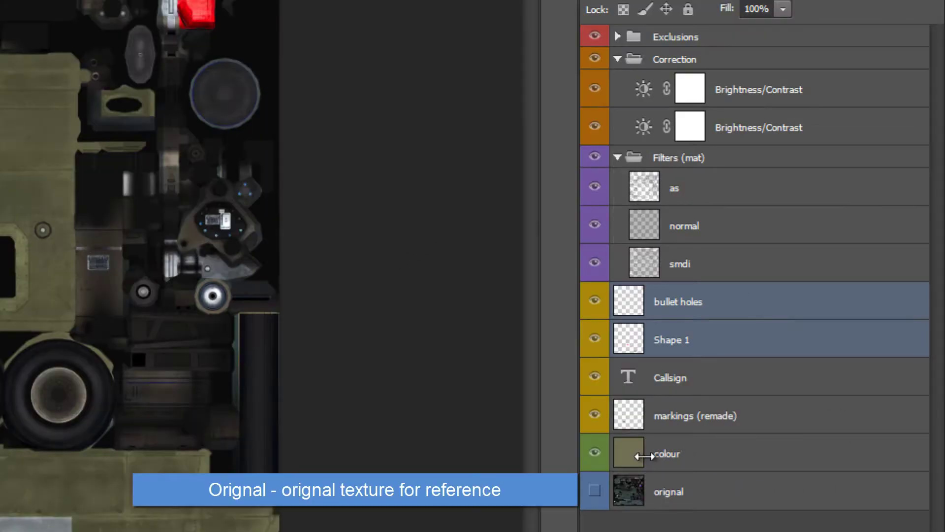
- Zoom in on the fuselage bullet holes, show their bounds, and select the bullet holes layer
{"action": "left_click", "coordinate": [664, 462]}
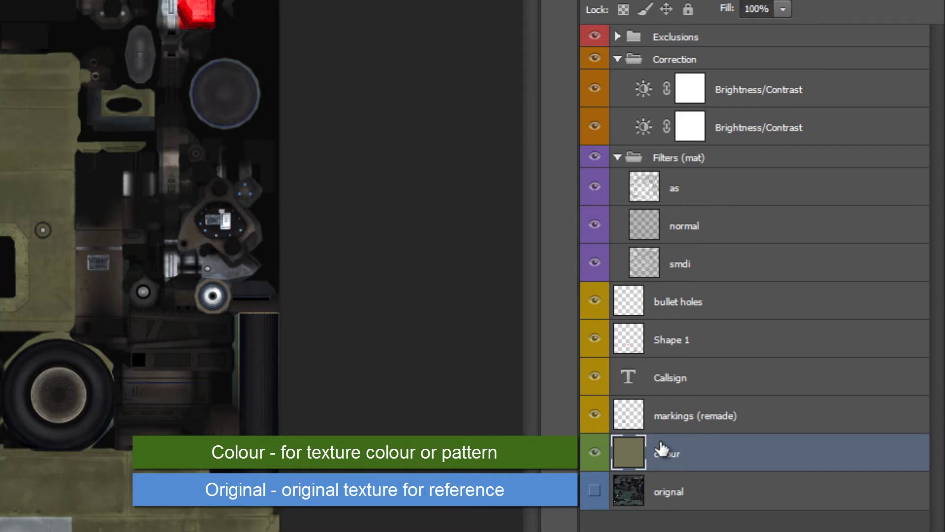
{"action": "left_click", "coordinate": [667, 383]}
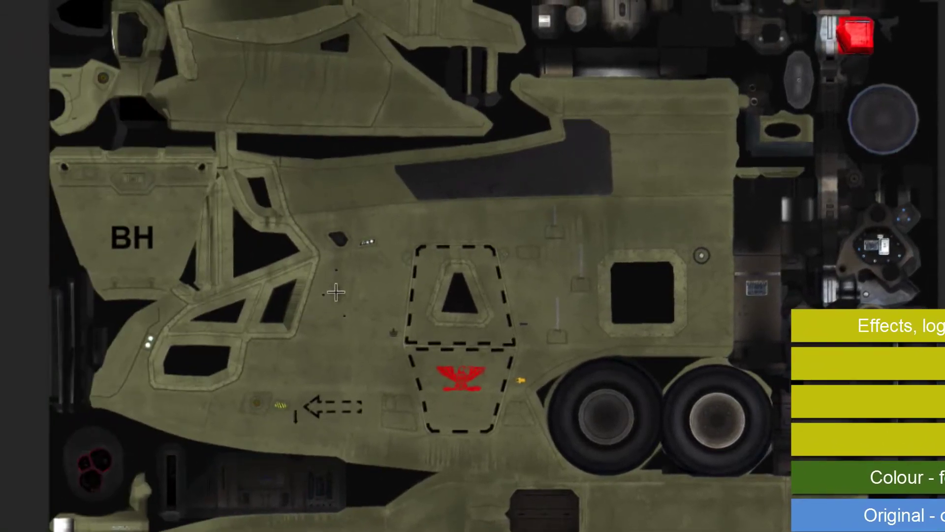
{"action": "left_click", "coordinate": [322, 294]}
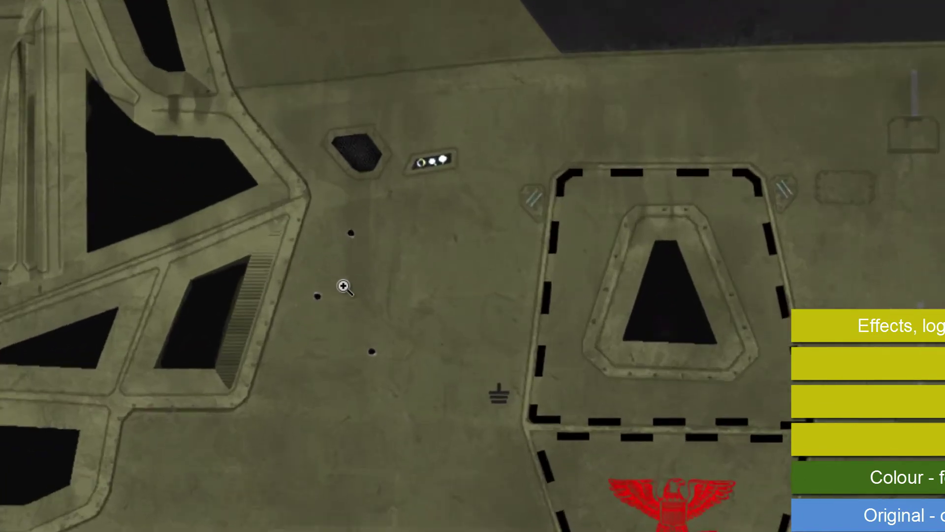
{"action": "left_click_drag", "start_coordinate": [335, 290], "coordinate": [385, 321]}
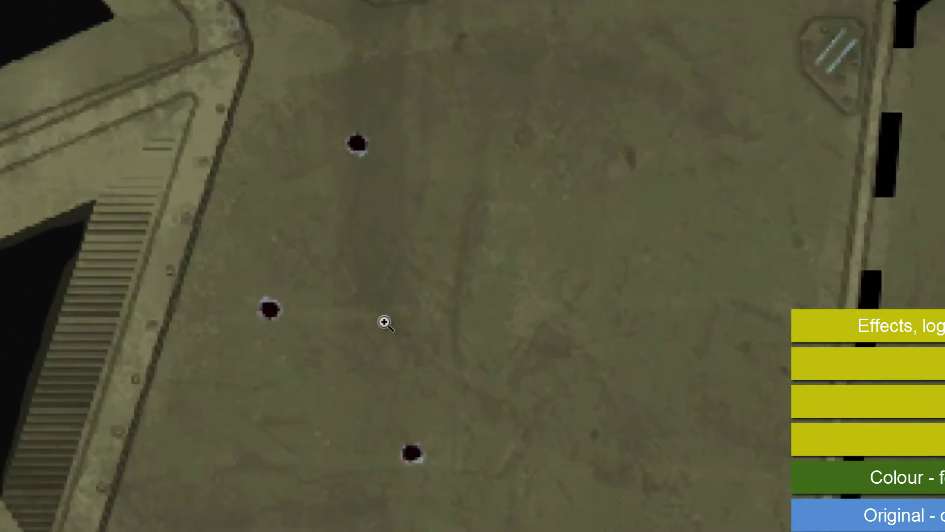
{"action": "left_click", "coordinate": [633, 424], "text": "alt"}
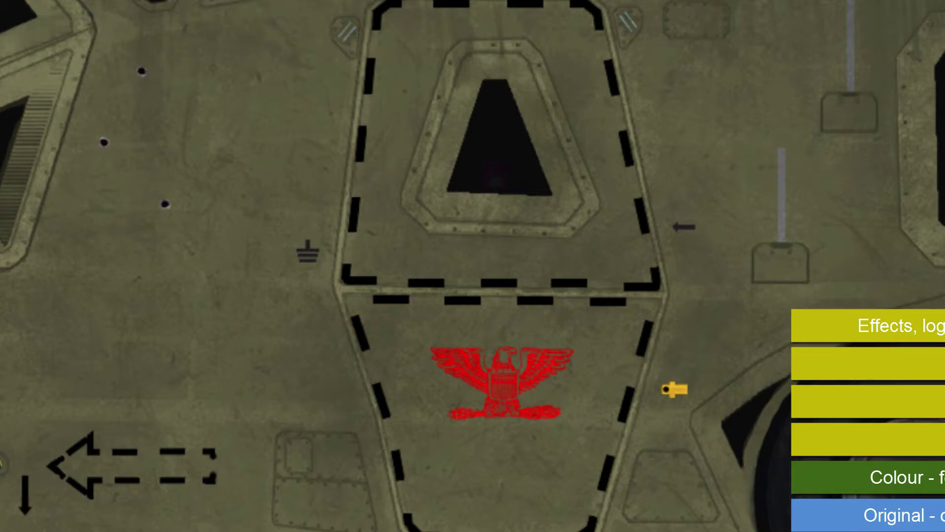
{"action": "left_click", "coordinate": [140, 71]}
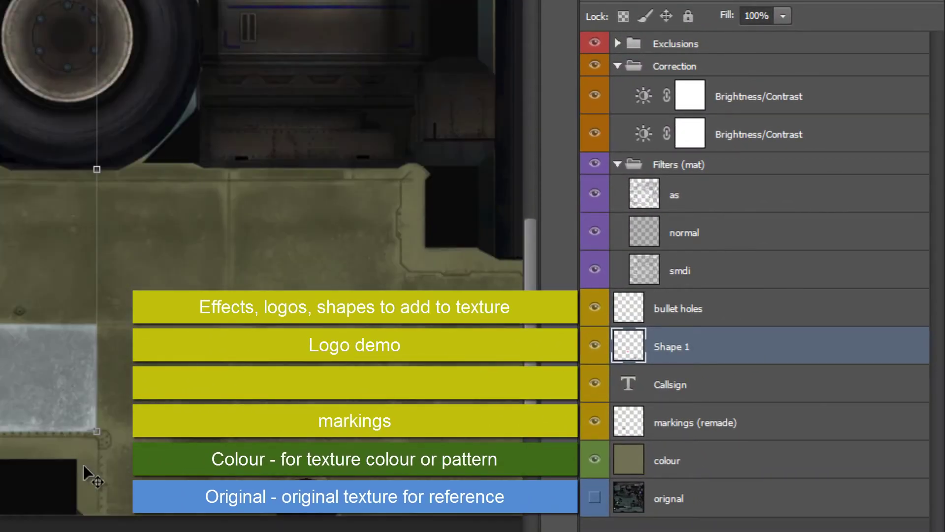
{"action": "scroll", "coordinate": [80, 438], "scroll_direction": "down", "scroll_amount": 3}
{"action": "scroll", "coordinate": [81, 429], "scroll_direction": "down", "scroll_amount": 5}
{"action": "scroll", "coordinate": [148, 296], "scroll_direction": "right", "scroll_amount": 5}
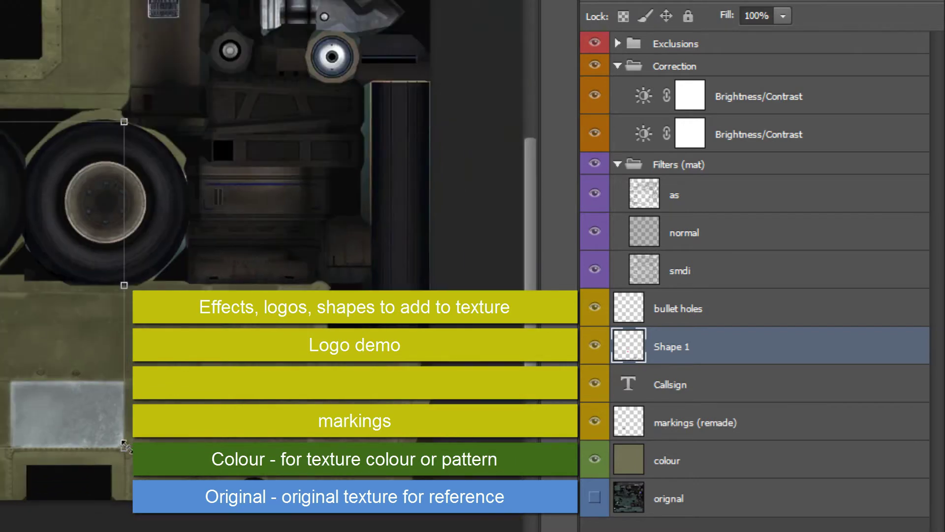
{"action": "scroll", "coordinate": [205, 177], "scroll_direction": "right", "scroll_amount": 3}
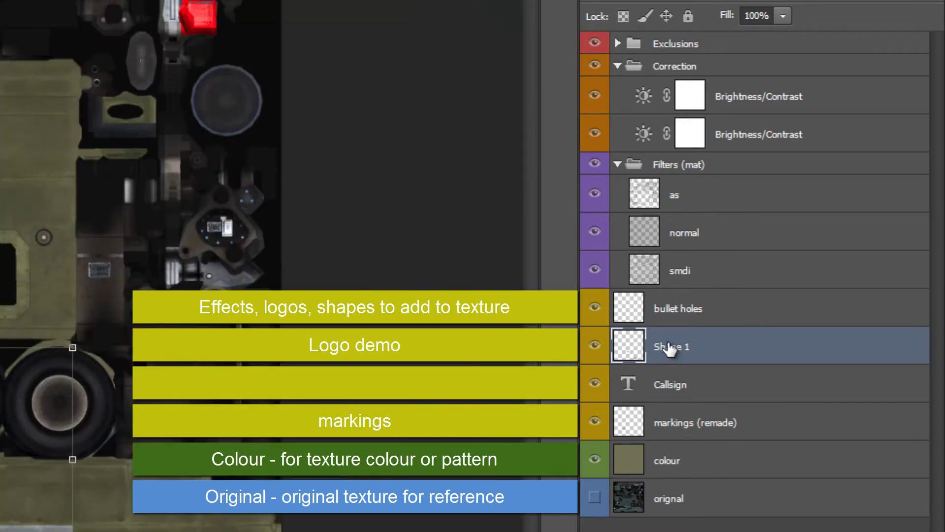
{"action": "left_click", "coordinate": [675, 320]}
- Collapse the Filters (mat) group, toggle its mats off and switch off the Correction adjustments
{"action": "left_click", "coordinate": [618, 164]}
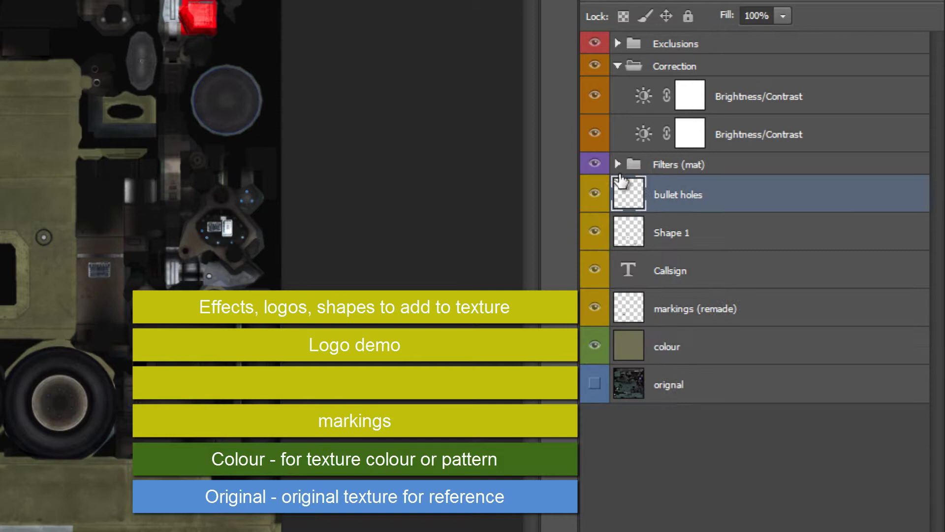
{"action": "left_click", "coordinate": [668, 164]}
{"action": "left_click", "coordinate": [626, 200]}
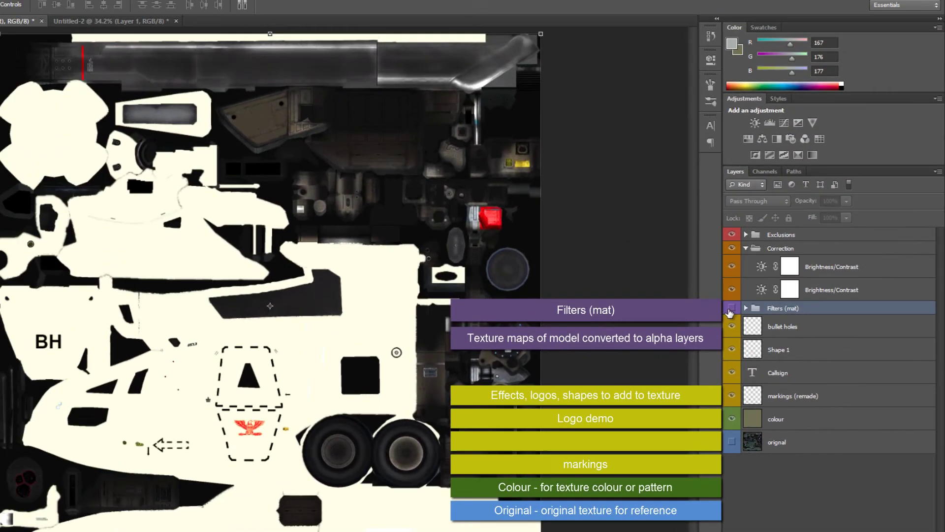
{"action": "left_click", "coordinate": [730, 309]}
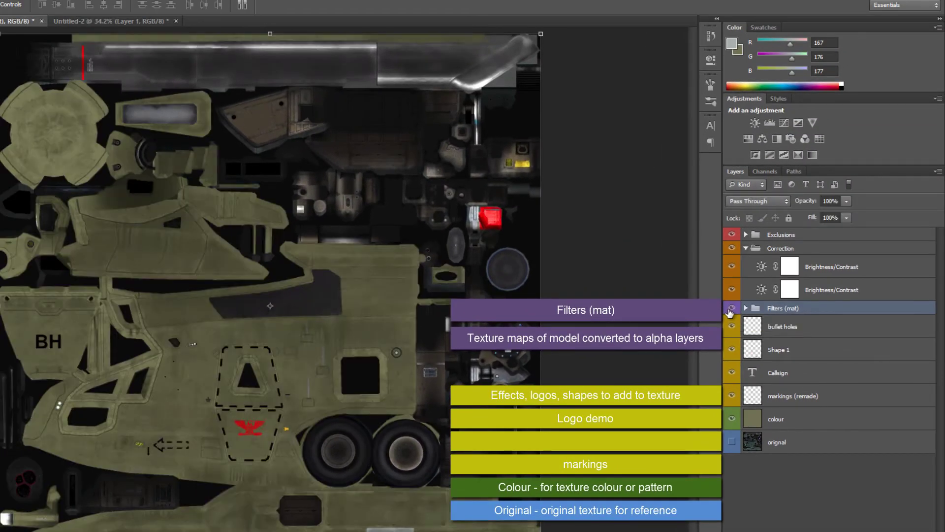
{"action": "left_click", "coordinate": [731, 248]}
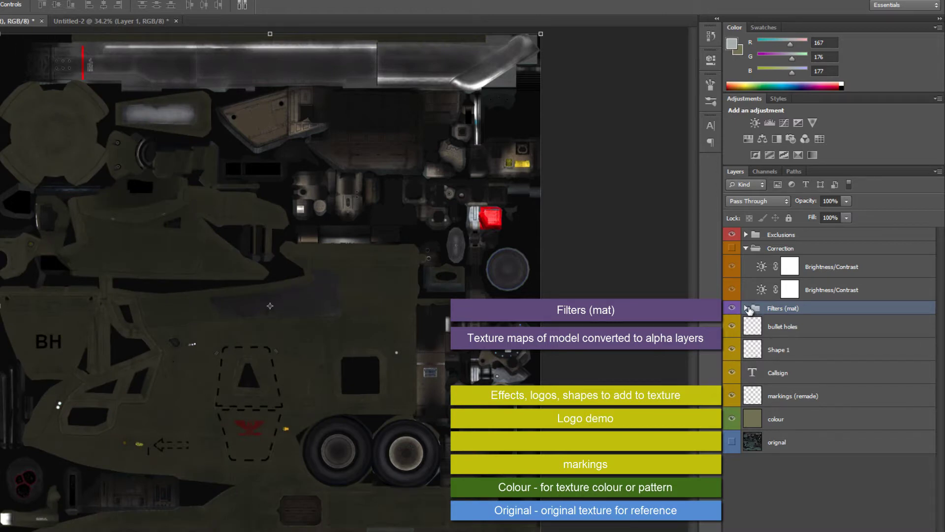
- Expand Filters (mat), inspect its as, normal and smdi layers, and toggle the group's visibility
{"action": "left_click", "coordinate": [745, 308]}
{"action": "left_click", "coordinate": [777, 331]}
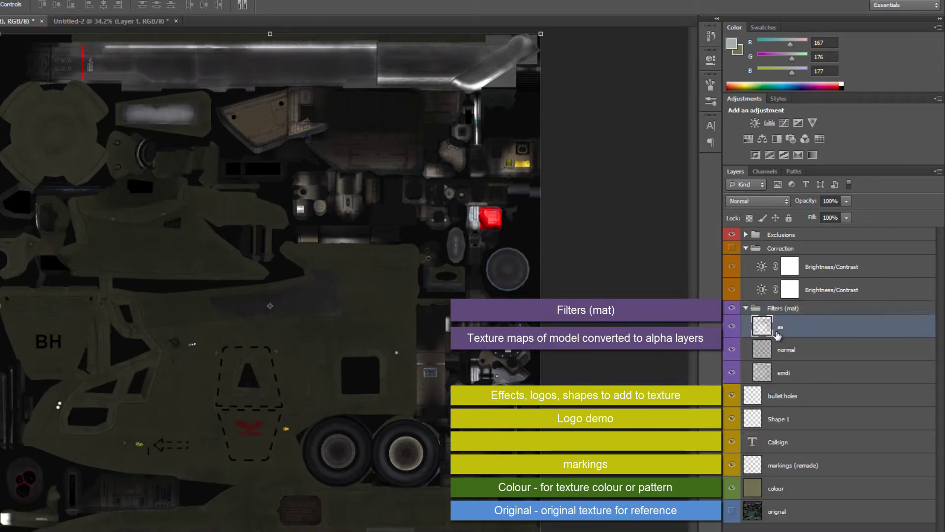
{"action": "left_click", "coordinate": [784, 353]}
{"action": "left_click", "coordinate": [790, 379]}
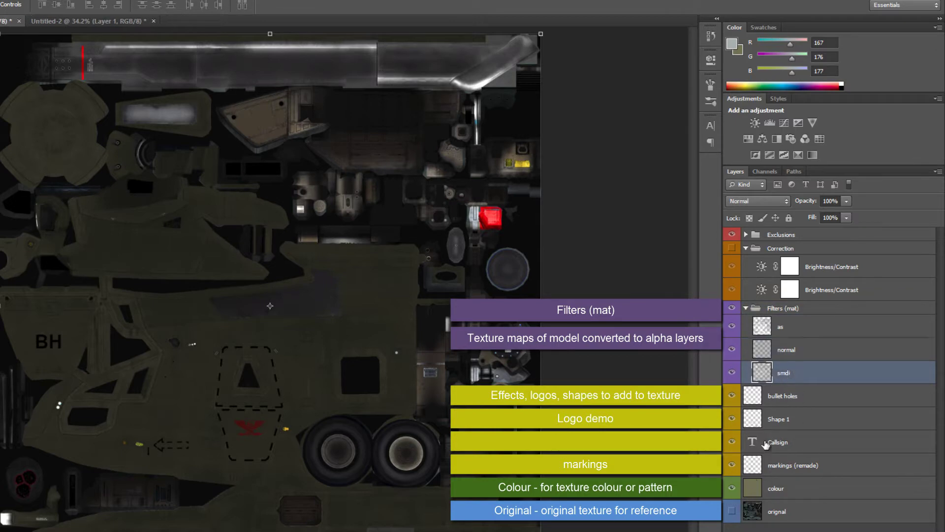
{"action": "left_click", "coordinate": [733, 310]}
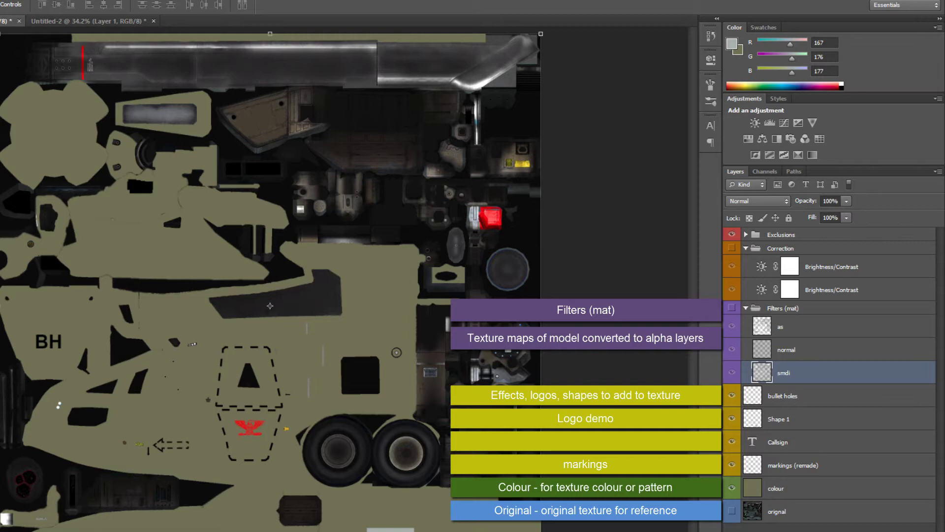
{"action": "left_click", "coordinate": [731, 308]}
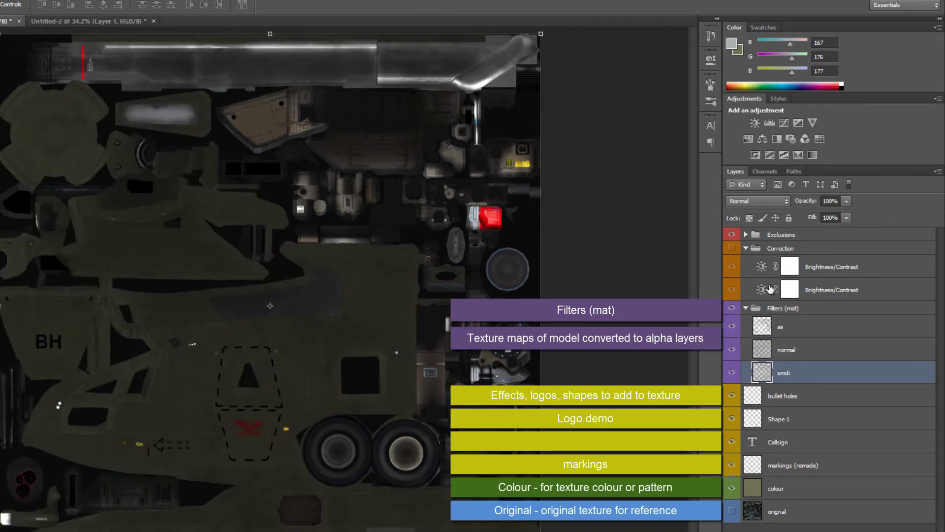
- Re-enable Correction, compare Exclusions on and off, then select colour and view the helicopter photo
{"action": "left_click", "coordinate": [746, 248]}
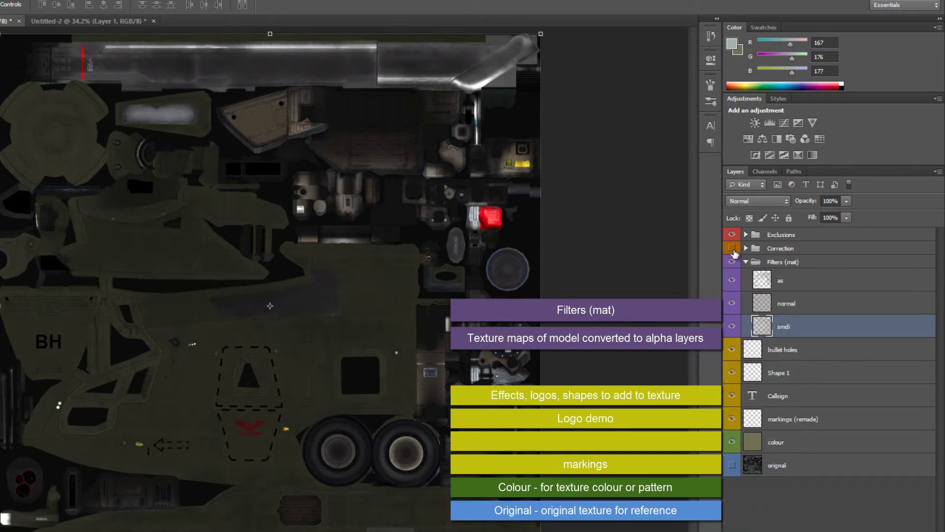
{"action": "left_click", "coordinate": [732, 249]}
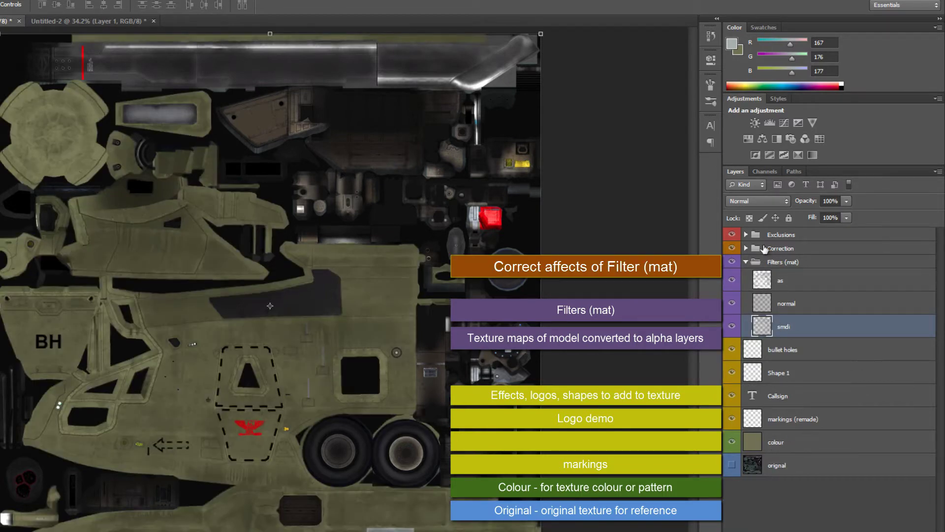
{"action": "left_click", "coordinate": [746, 236]}
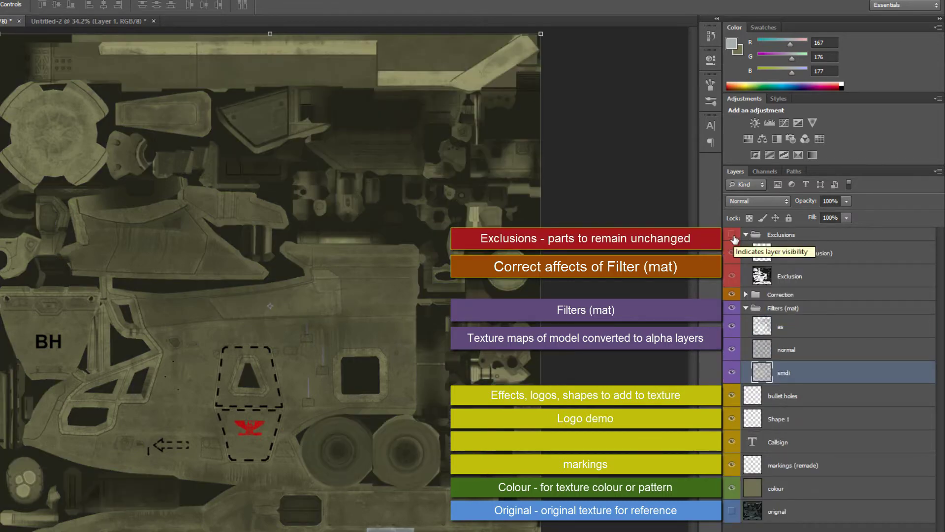
{"action": "left_click", "coordinate": [735, 238]}
{"action": "left_click", "coordinate": [746, 279]}
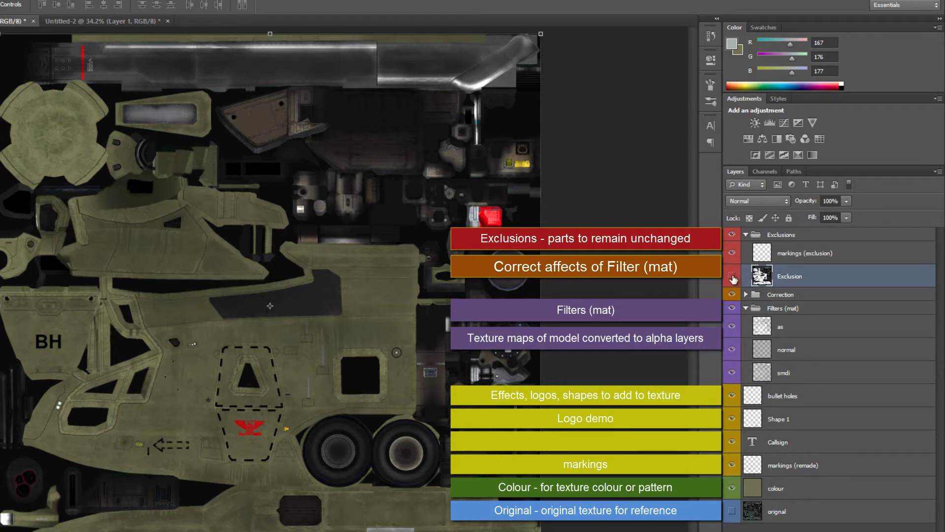
{"action": "left_click", "coordinate": [738, 276]}
{"action": "left_click", "coordinate": [738, 276]}
{"action": "left_click", "coordinate": [793, 494]}
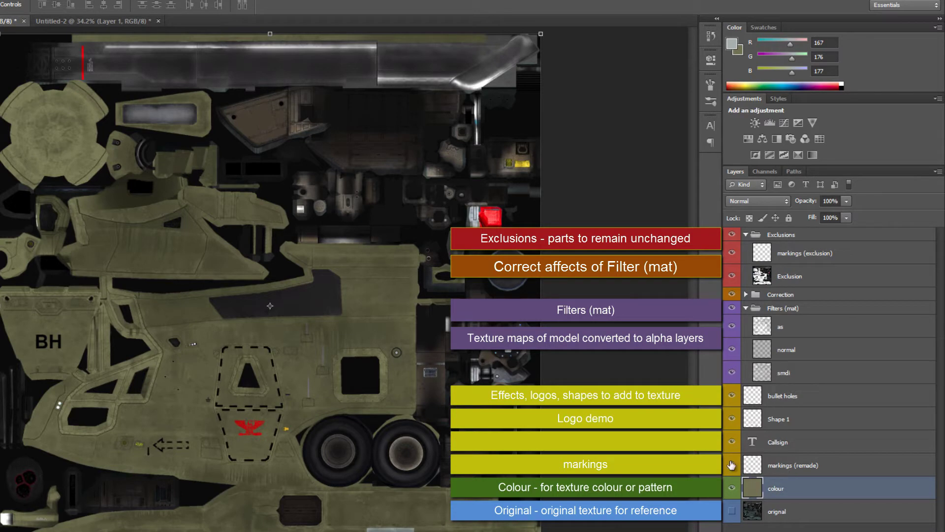
{"action": "left_click", "coordinate": [63, 21]}
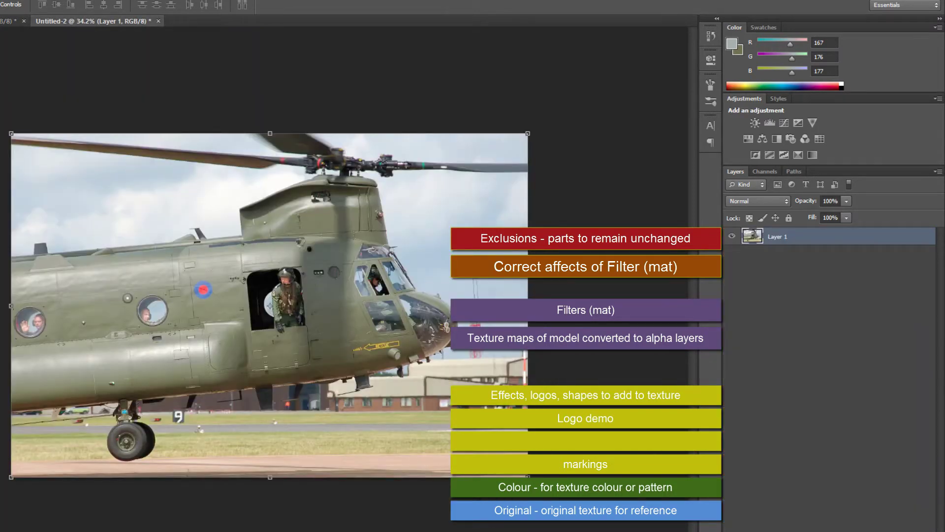
- Sample the olive fuselage colour from the photo with the Eyedropper and return to the texture
{"action": "key", "text": "i"}
{"action": "right_click", "coordinate": [265, 258]}
{"action": "left_click", "coordinate": [339, 327]}
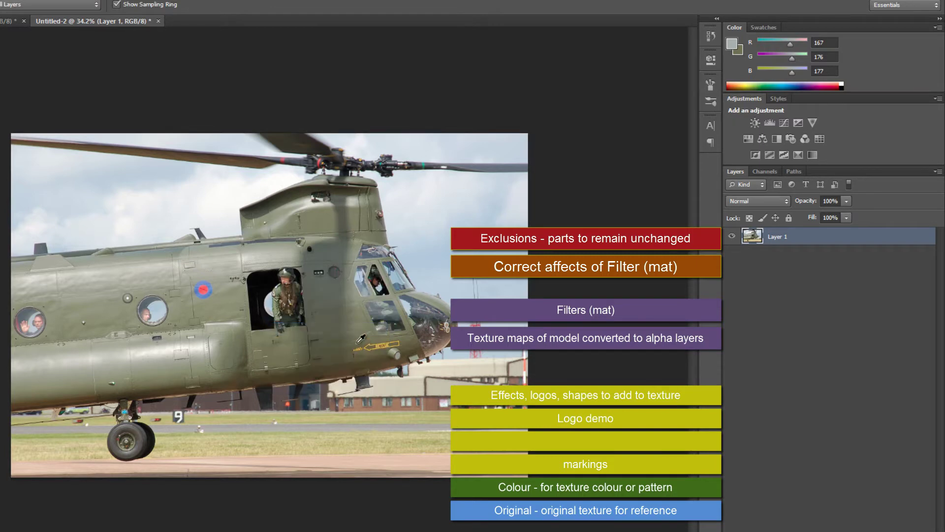
{"action": "left_click", "coordinate": [328, 299]}
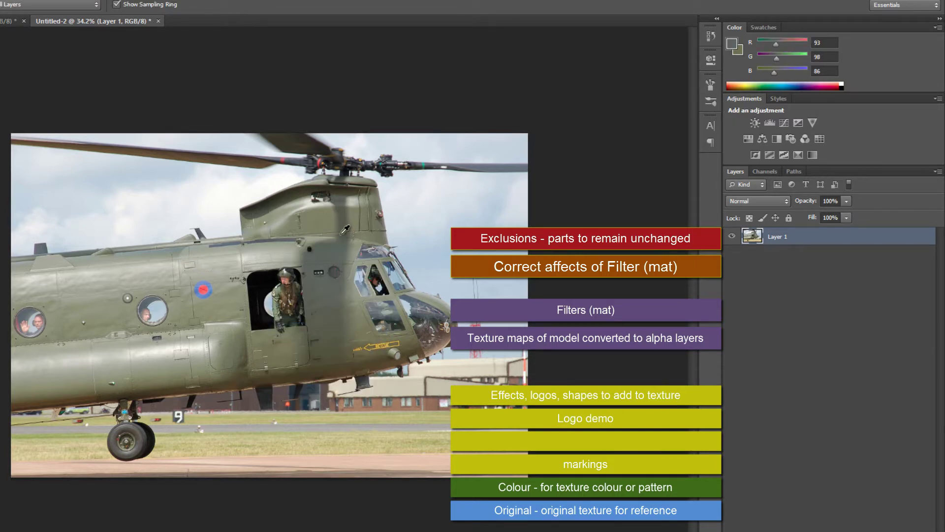
{"action": "left_click", "coordinate": [326, 226]}
{"action": "left_click", "coordinate": [285, 344]}
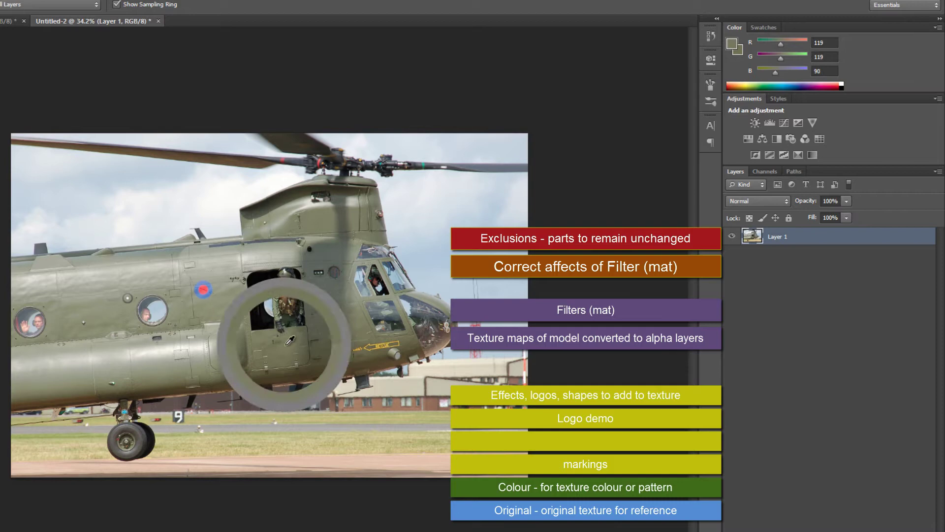
{"action": "key", "text": "ctrl+Tab"}
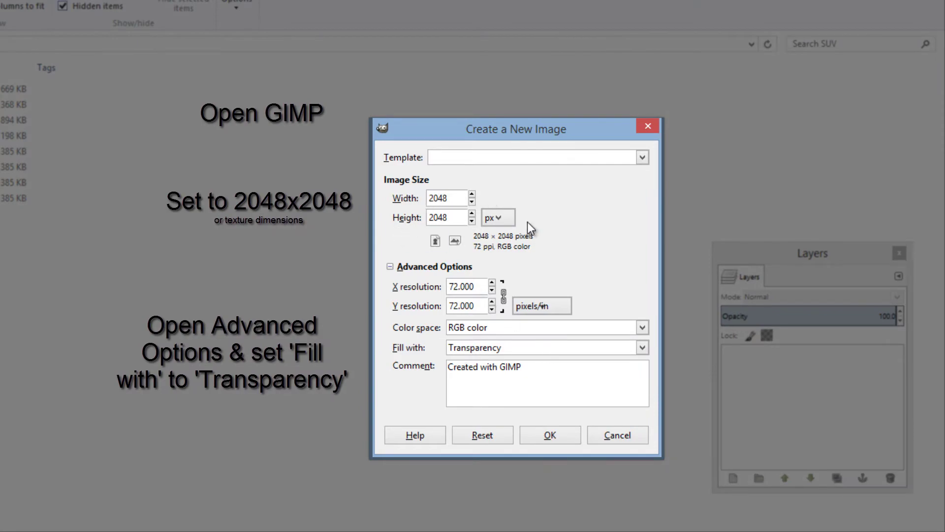
- Confirm the new 2048×2048 image with transparent fill
{"action": "left_click", "coordinate": [544, 437]}
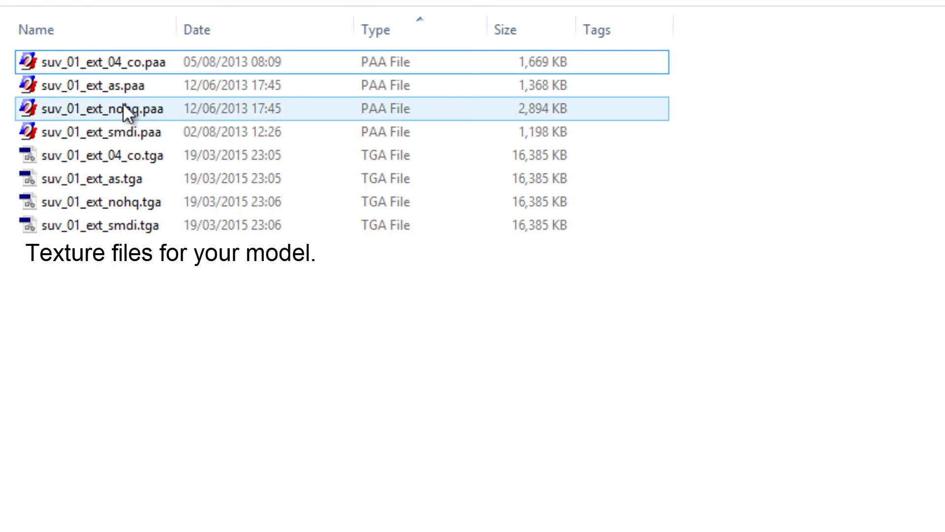
{"action": "left_click", "coordinate": [116, 89], "text": "shift"}
{"action": "left_click", "coordinate": [110, 65]}
{"action": "left_click", "coordinate": [106, 90]}
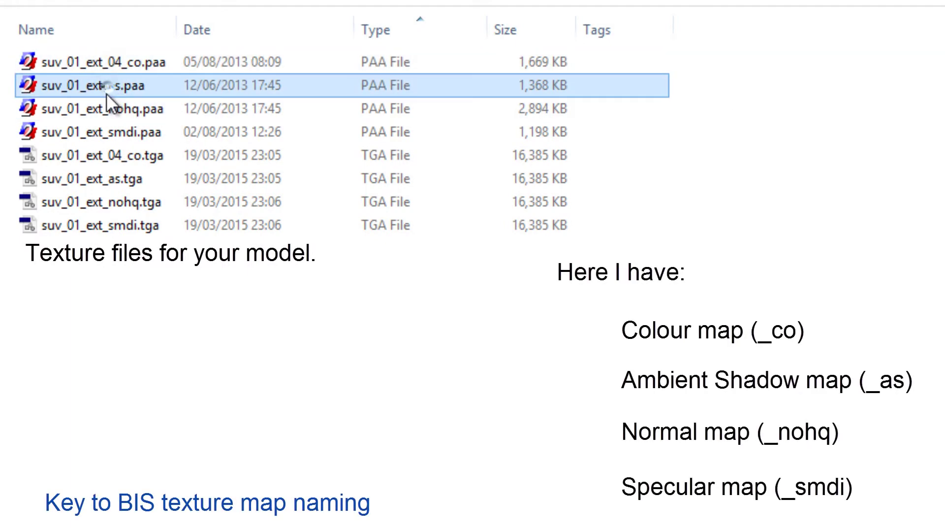
{"action": "left_click", "coordinate": [101, 110]}
{"action": "left_click", "coordinate": [105, 129]}
{"action": "left_click", "coordinate": [106, 103], "text": "shift"}
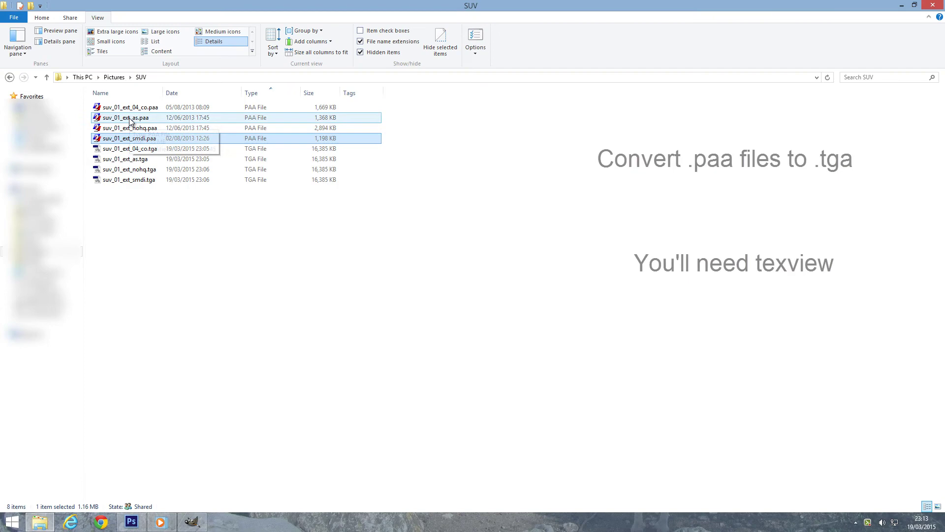
{"action": "double_click", "coordinate": [130, 119]}
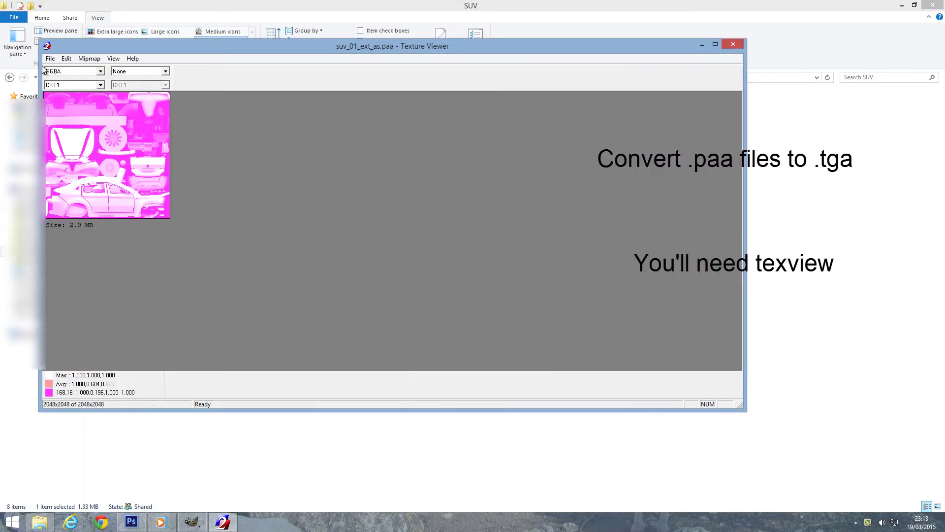
{"action": "left_click", "coordinate": [49, 59]}
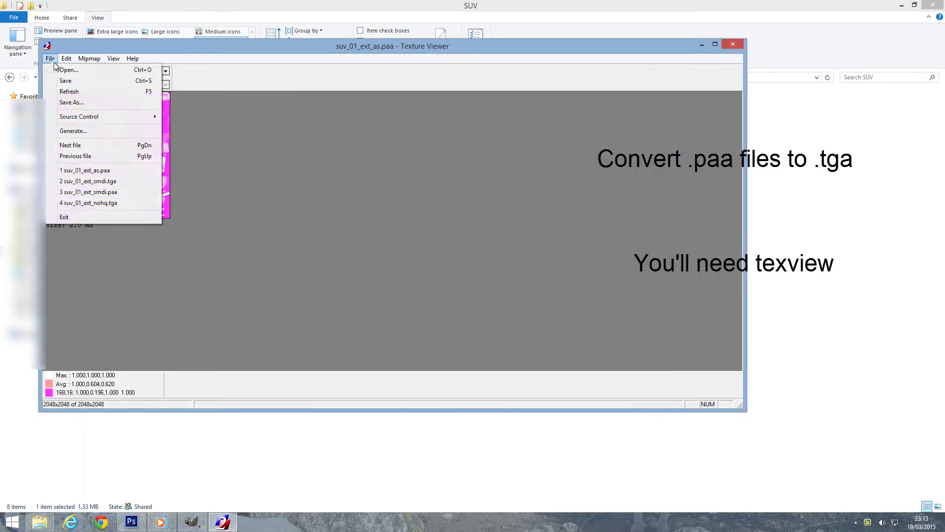
{"action": "left_click", "coordinate": [87, 103]}
{"action": "left_click", "coordinate": [259, 372]}
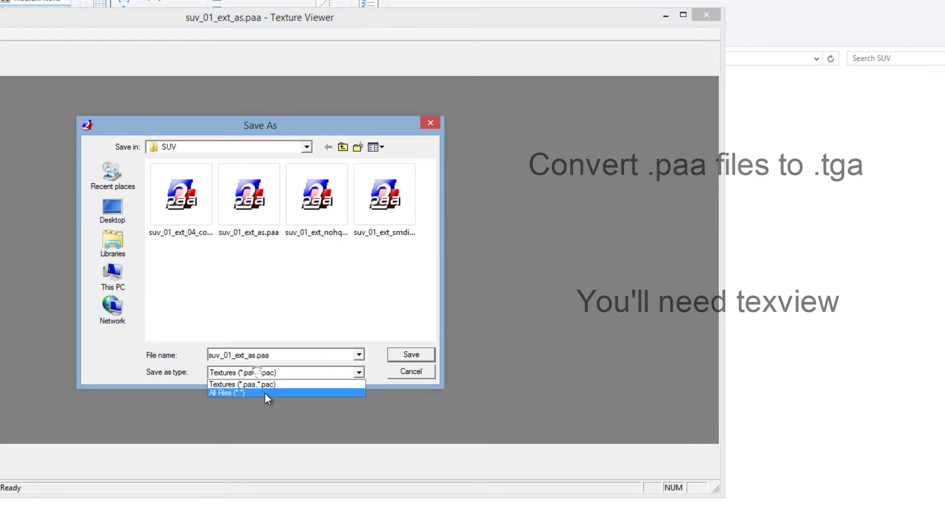
{"action": "left_click", "coordinate": [266, 393]}
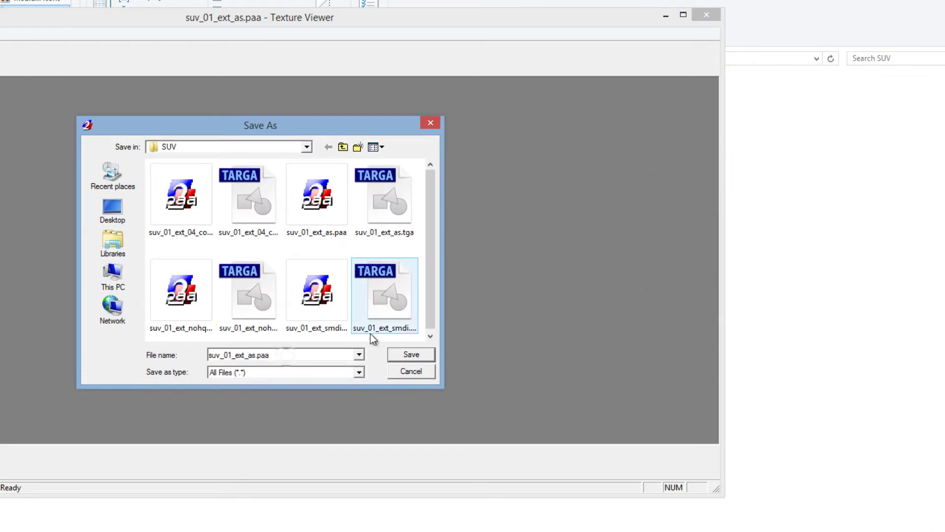
{"action": "key", "text": "BackSpace"}
{"action": "key", "text": "BackSpace"}
{"action": "key", "text": "BackSpace"}
{"action": "type", "text": "tga"}
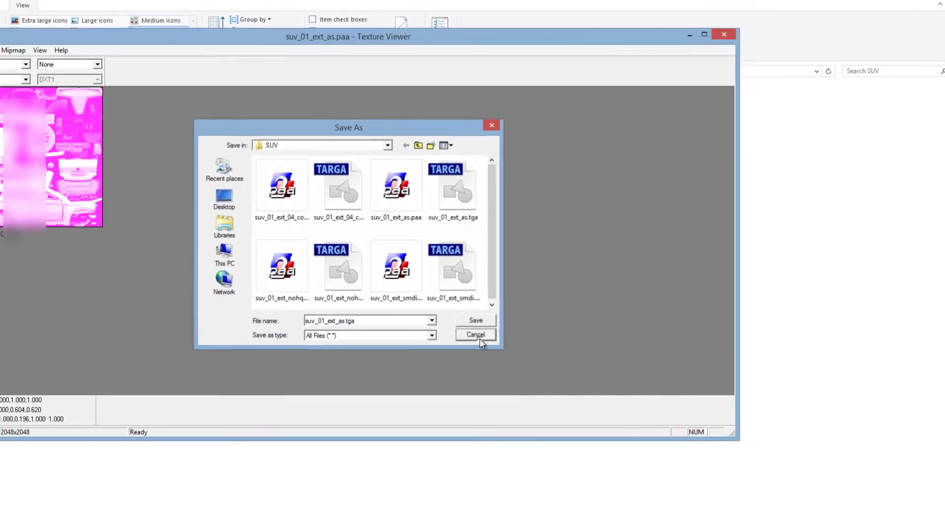
{"action": "left_click", "coordinate": [479, 338]}
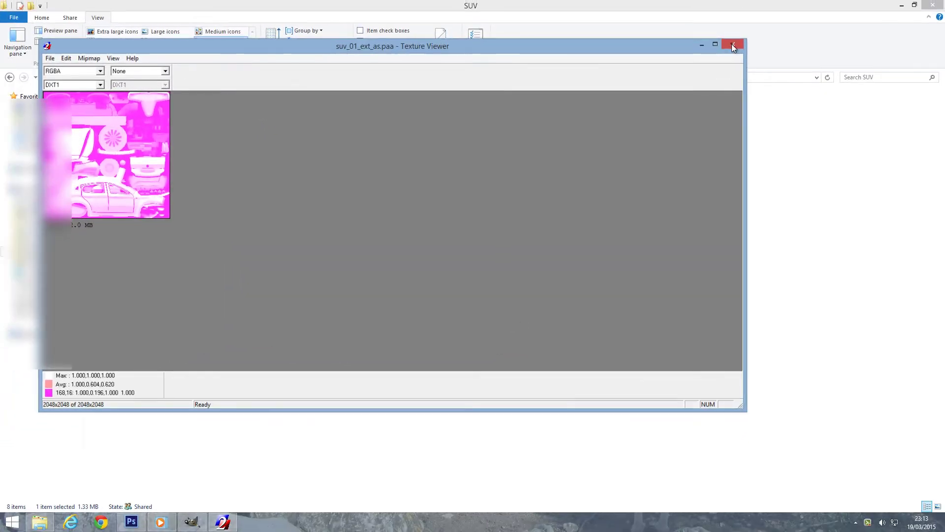
{"action": "left_click", "coordinate": [732, 45]}
{"action": "left_click", "coordinate": [152, 148]}
{"action": "left_click", "coordinate": [148, 170]}
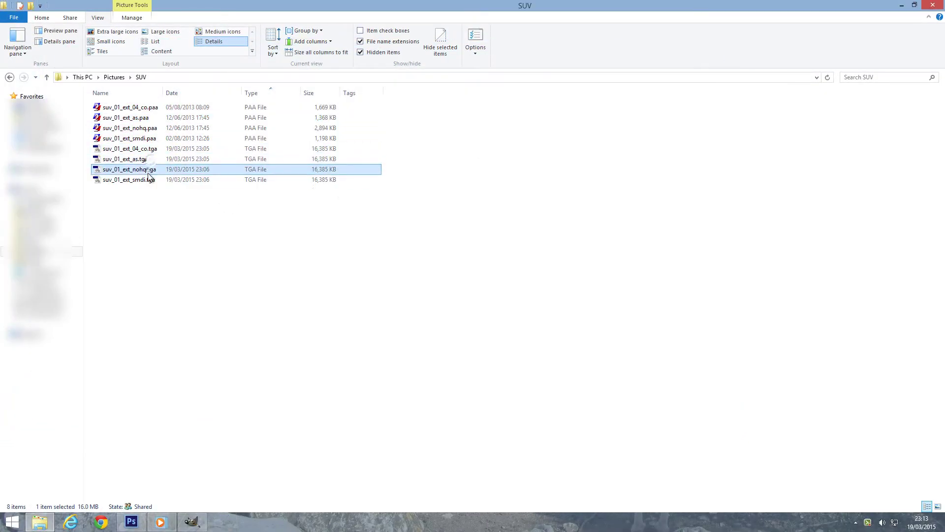
{"action": "left_click", "coordinate": [229, 261]}
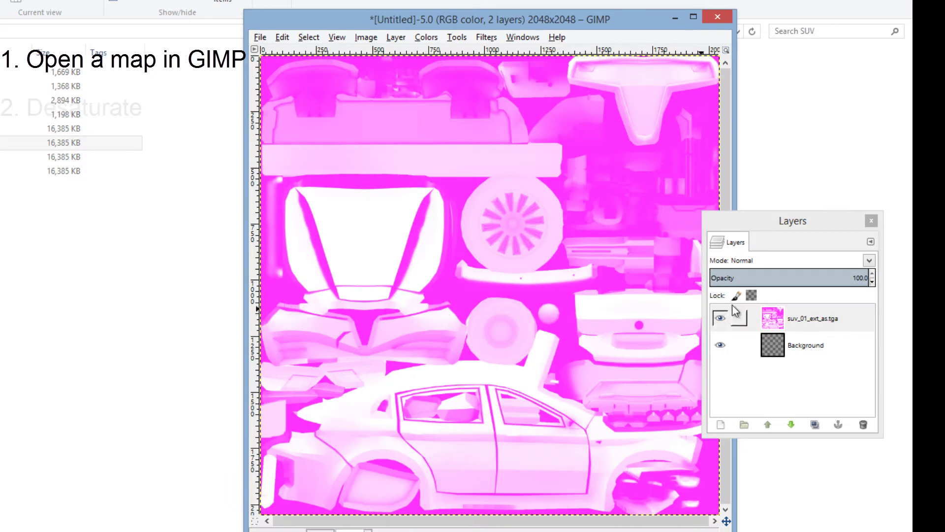
- Desaturate the ambient shadow map and convert its white areas to alpha
{"action": "left_click", "coordinate": [427, 38]}
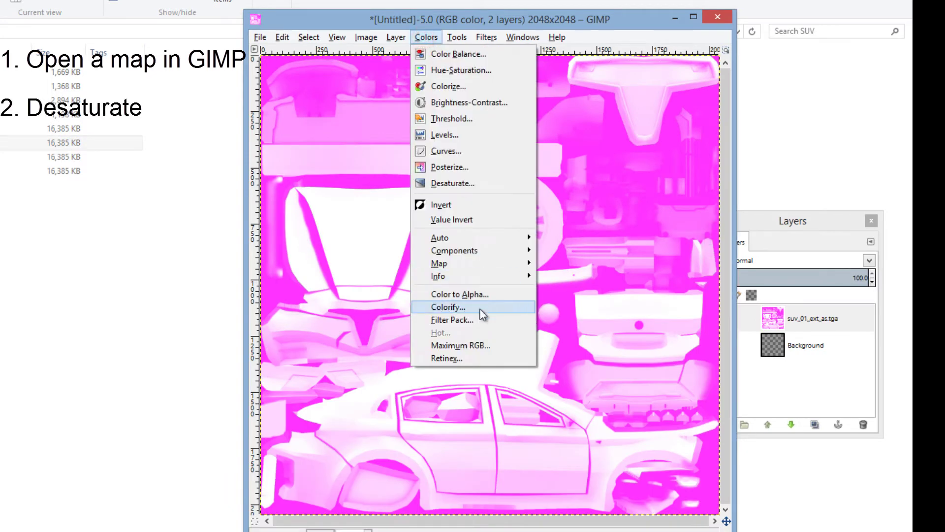
{"action": "left_click", "coordinate": [465, 185]}
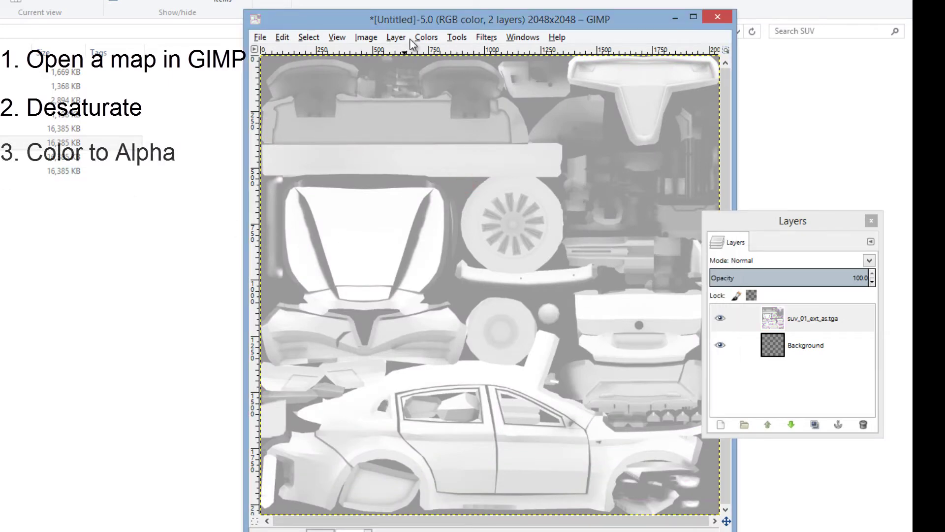
{"action": "left_click", "coordinate": [423, 39]}
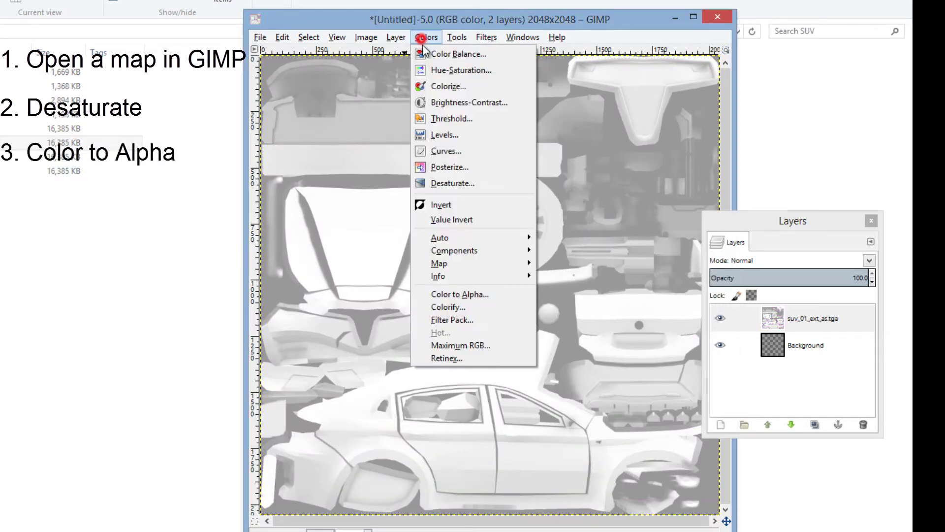
{"action": "left_click", "coordinate": [478, 296]}
{"action": "left_click", "coordinate": [264, 417]}
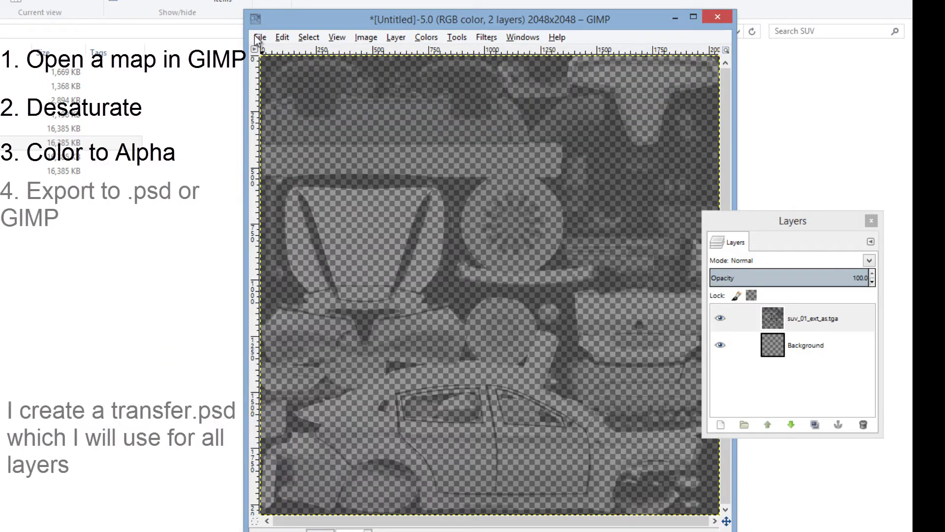
- Export the image as transfer.psd (Photoshop image) into the SUV folder and open it
{"action": "left_click", "coordinate": [260, 38]}
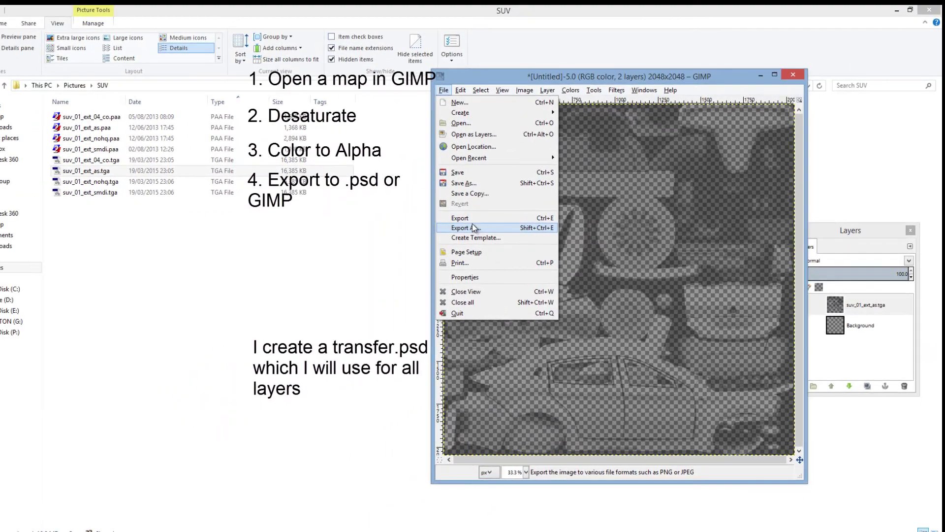
{"action": "left_click", "coordinate": [441, 228]}
{"action": "left_click", "coordinate": [246, 306]}
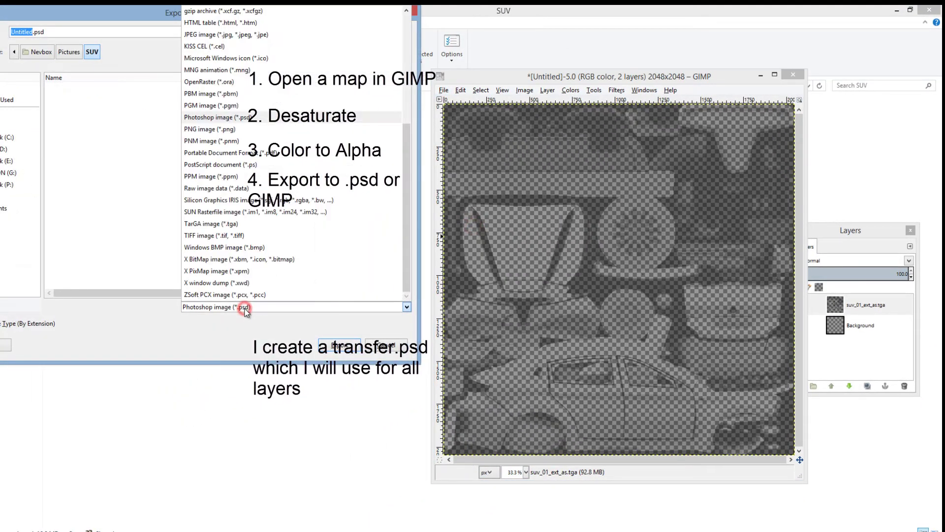
{"action": "left_click", "coordinate": [231, 116]}
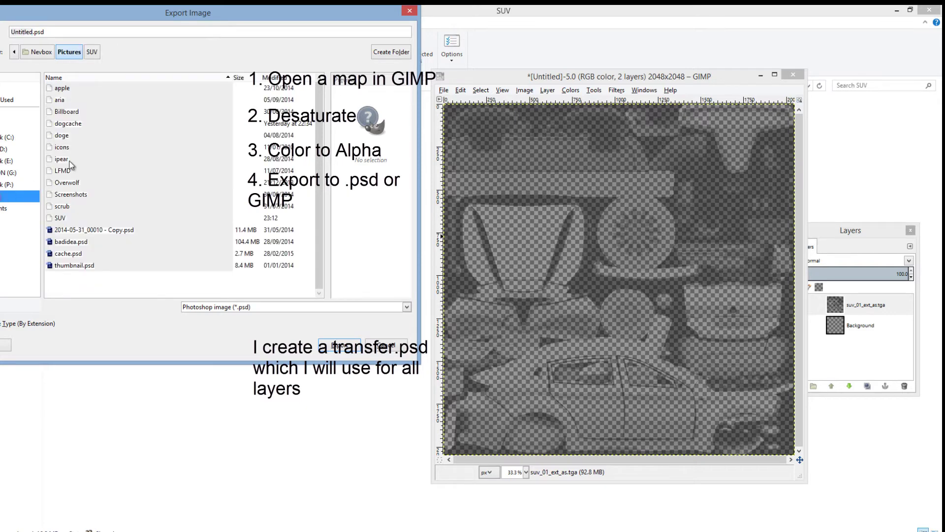
{"action": "double_click", "coordinate": [70, 211]}
{"action": "left_click", "coordinate": [28, 32]}
{"action": "type", "text": "transfer"}
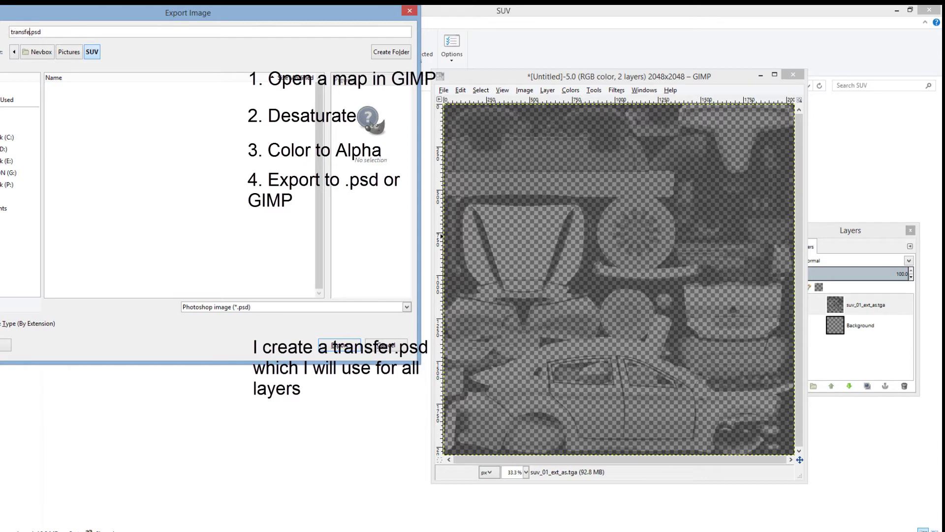
{"action": "key", "text": "Return"}
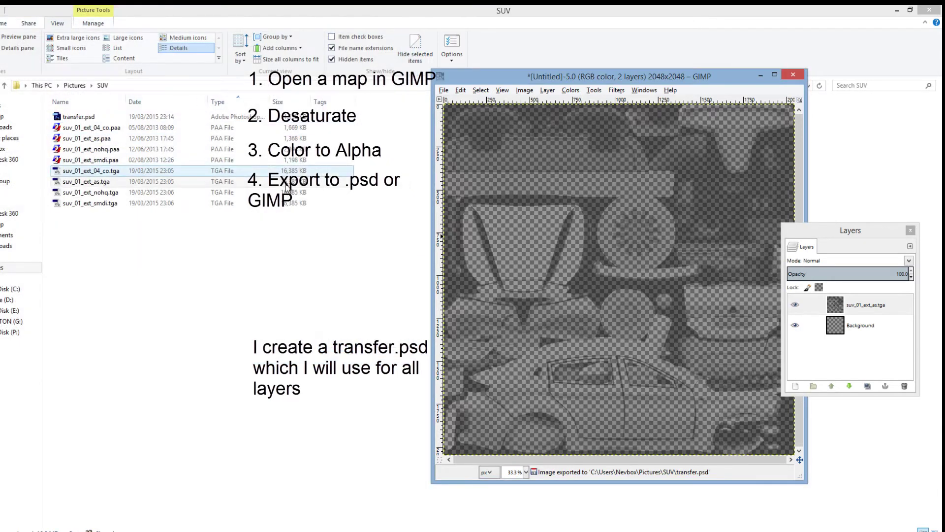
{"action": "double_click", "coordinate": [97, 116]}
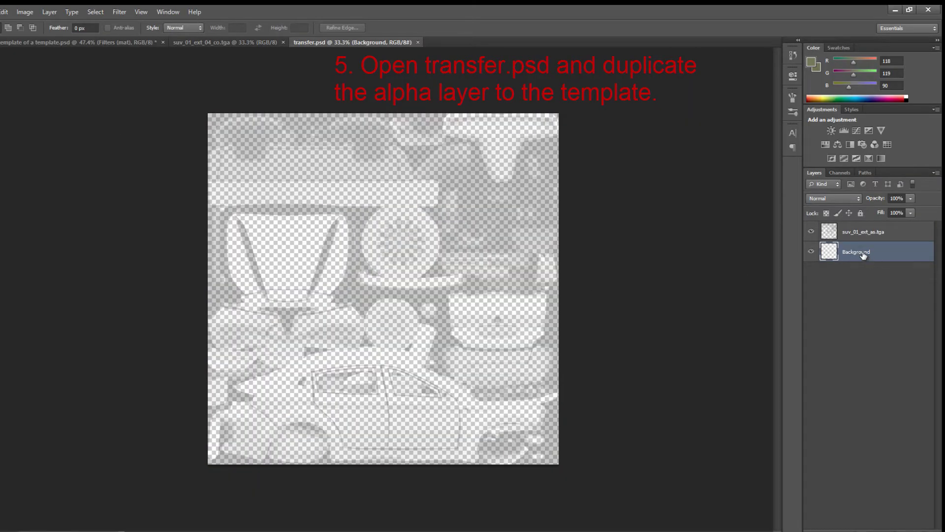
- Rename the suv_01_ext_as.tga layer to 'as' and duplicate it into template.psd
{"action": "left_click", "coordinate": [859, 235]}
{"action": "double_click", "coordinate": [863, 231]}
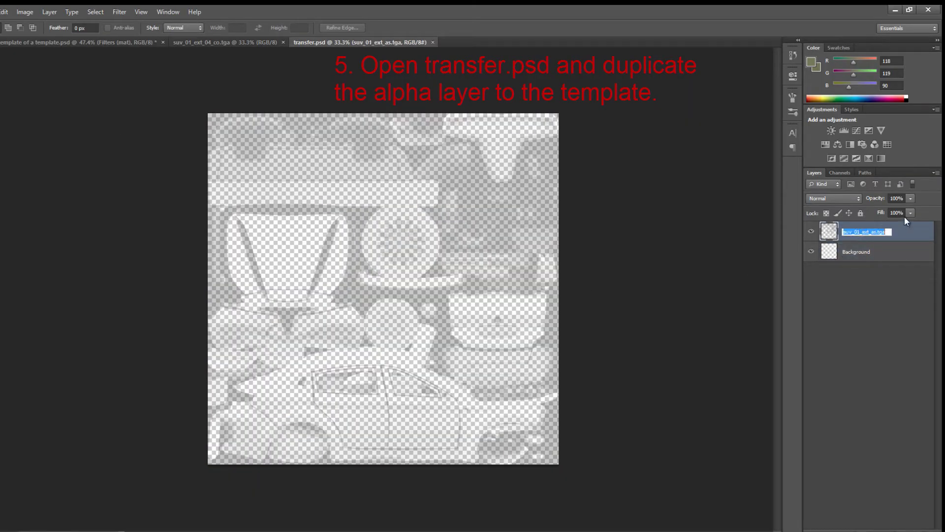
{"action": "type", "text": "as"}
{"action": "key", "text": "Return"}
{"action": "right_click", "coordinate": [864, 231]}
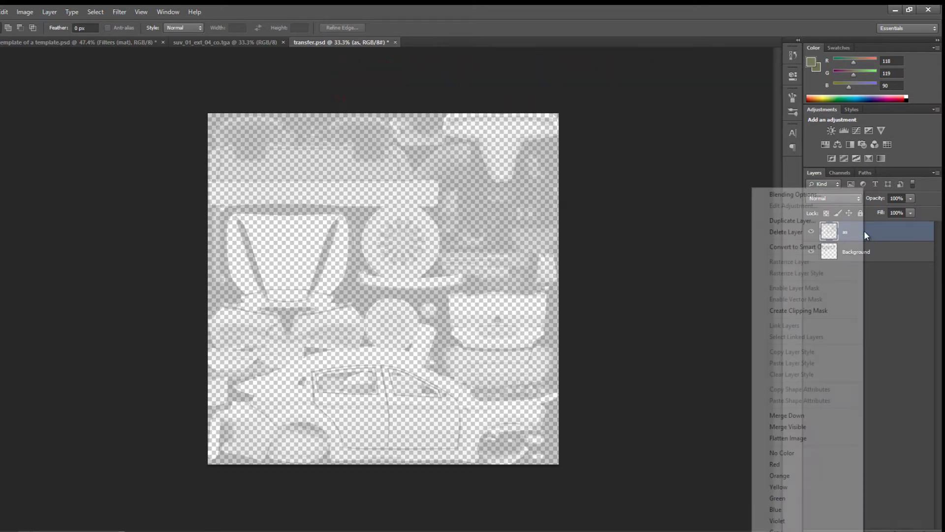
{"action": "left_click", "coordinate": [792, 220]}
{"action": "left_click", "coordinate": [406, 213]}
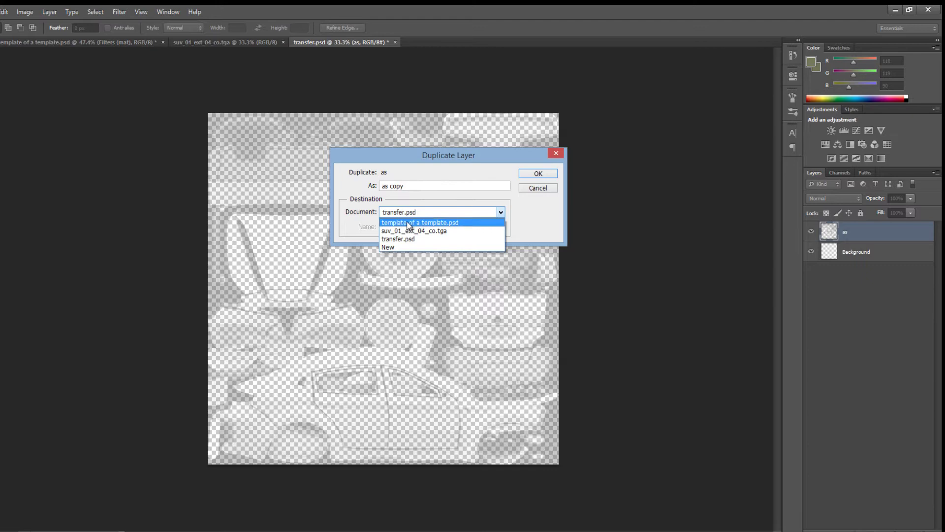
{"action": "left_click", "coordinate": [410, 223]}
{"action": "left_click", "coordinate": [528, 175]}
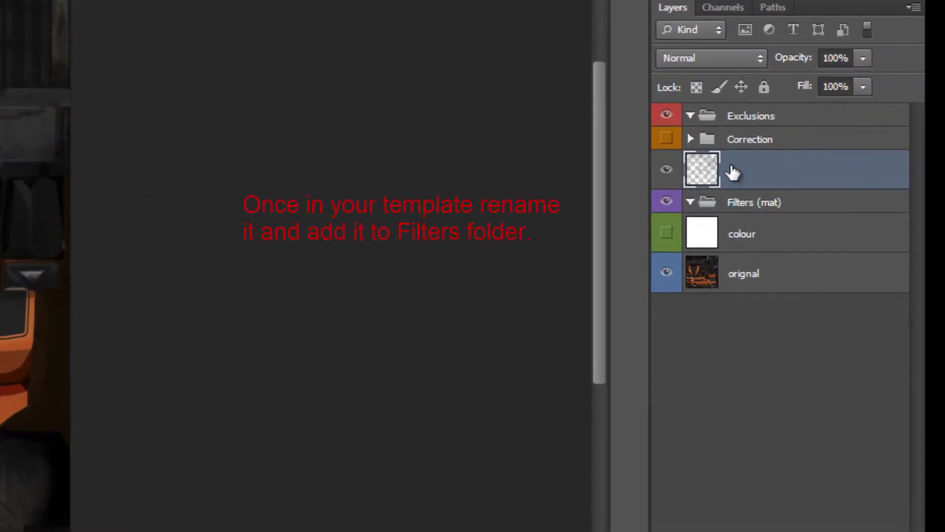
- Move the as layer into Filters (mat), hide orignal and show the colour layer
{"action": "mouse_move", "coordinate": [745, 173]}
{"action": "left_mouse_down"}
{"action": "mouse_move", "coordinate": [749, 213]}
{"action": "mouse_move", "coordinate": [743, 205]}
{"action": "left_mouse_up"}
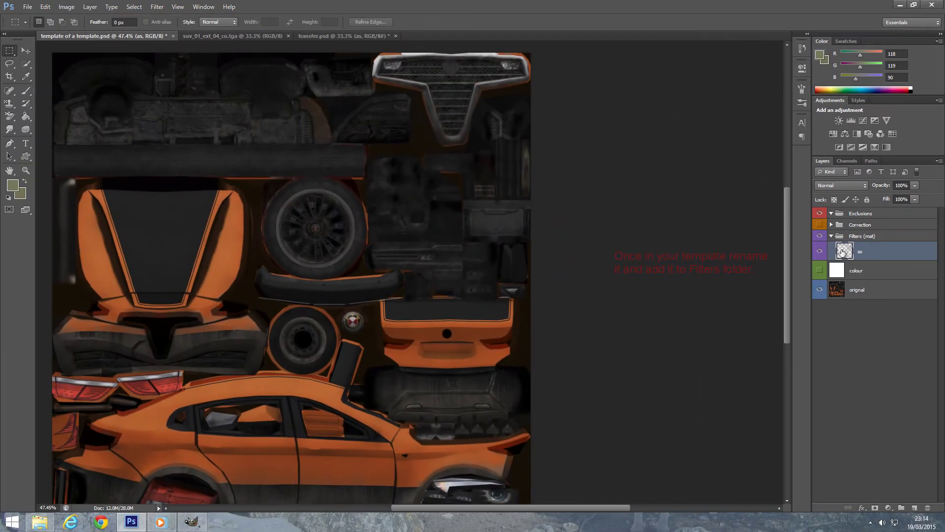
{"action": "left_click", "coordinate": [820, 290]}
{"action": "scroll", "coordinate": [347, 393], "scroll_direction": "down", "scroll_amount": 3}
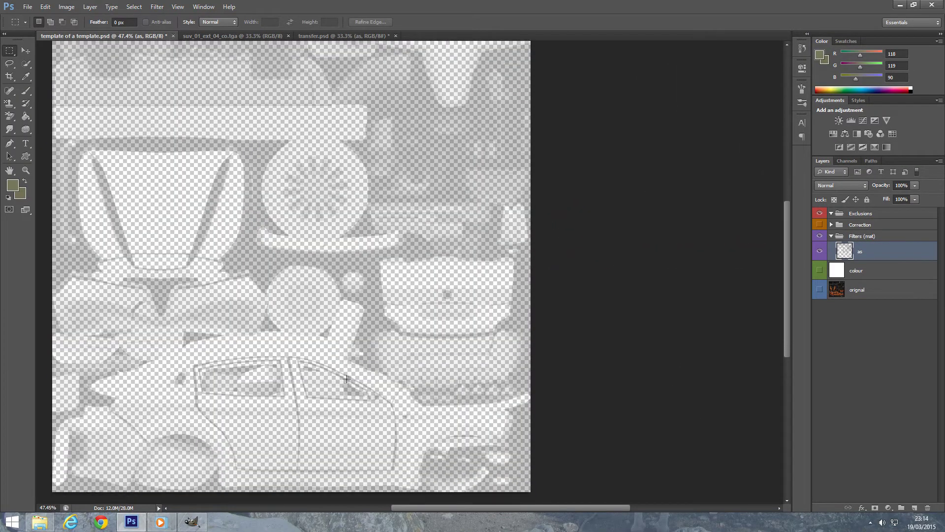
{"action": "left_click", "coordinate": [820, 271]}
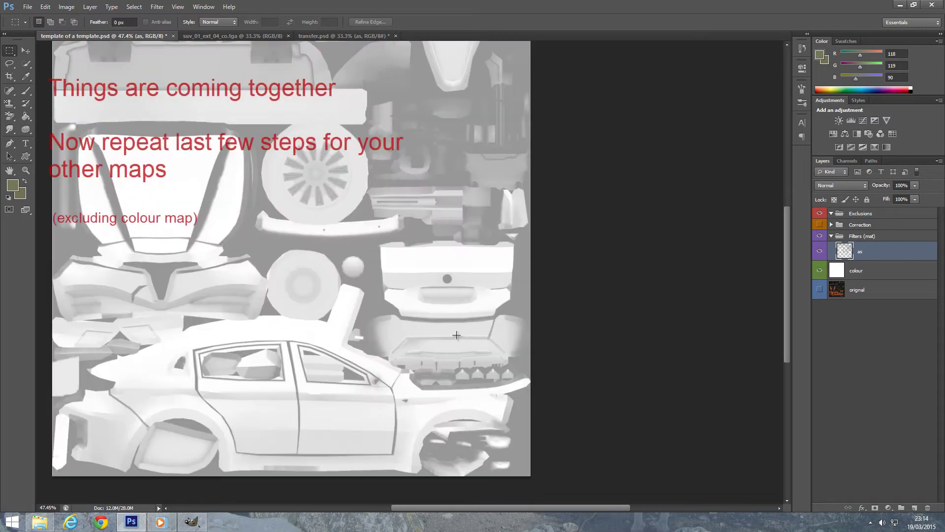
{"action": "scroll", "coordinate": [455, 333], "scroll_direction": "down", "scroll_amount": 1}
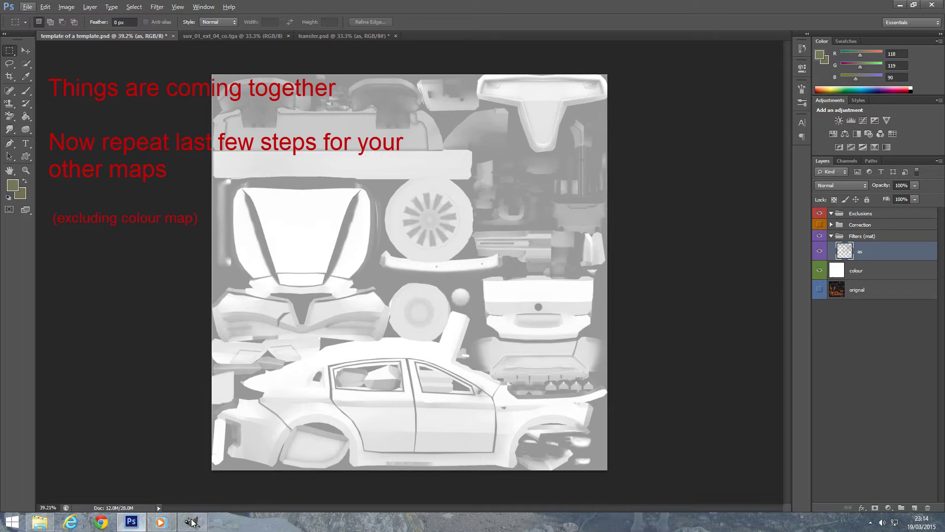
- Switch to the SUV folder window and rename the newly copied top layer to nohq
{"action": "left_click", "coordinate": [39, 523]}
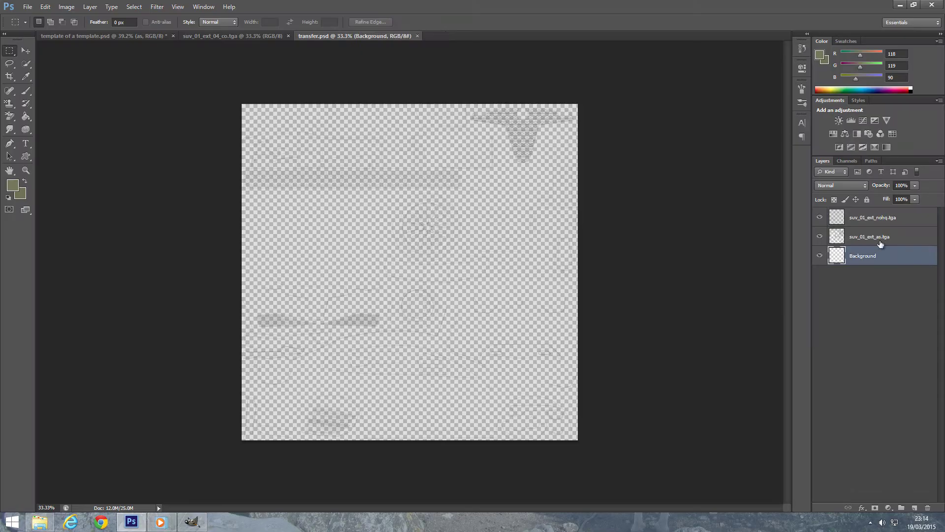
{"action": "double_click", "coordinate": [856, 217]}
{"action": "type", "text": "nohq"}
{"action": "key", "text": "Return"}
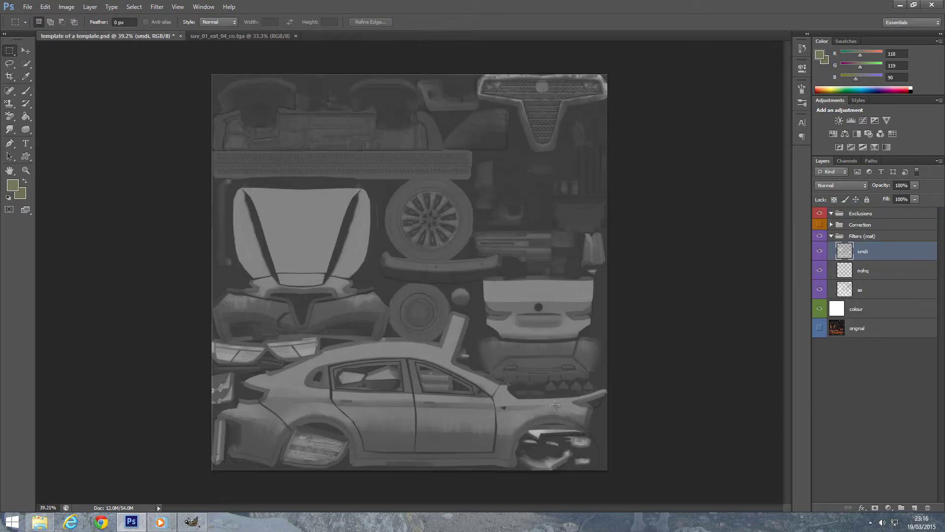
- Show the Correction group and select the orignal layer to reposition it
{"action": "left_click", "coordinate": [821, 225]}
{"action": "left_click", "coordinate": [842, 332]}
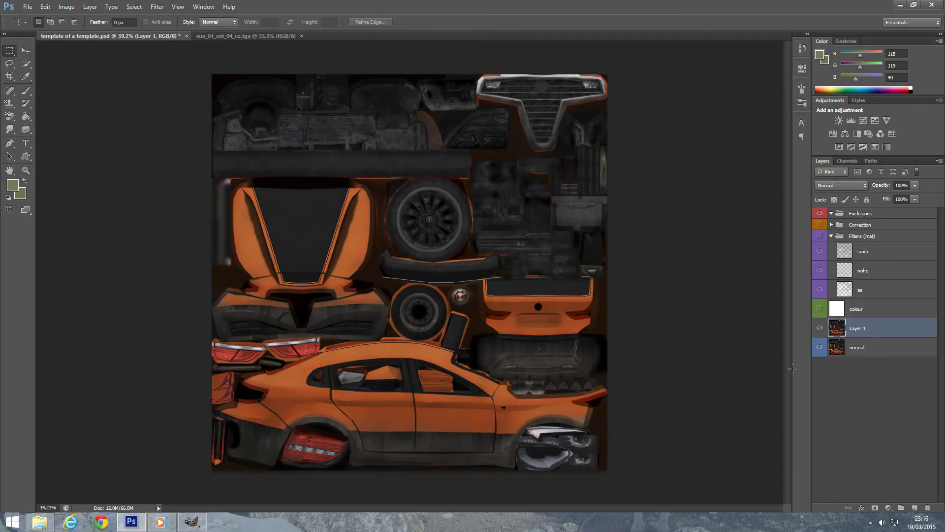
{"action": "right_click", "coordinate": [851, 328]}
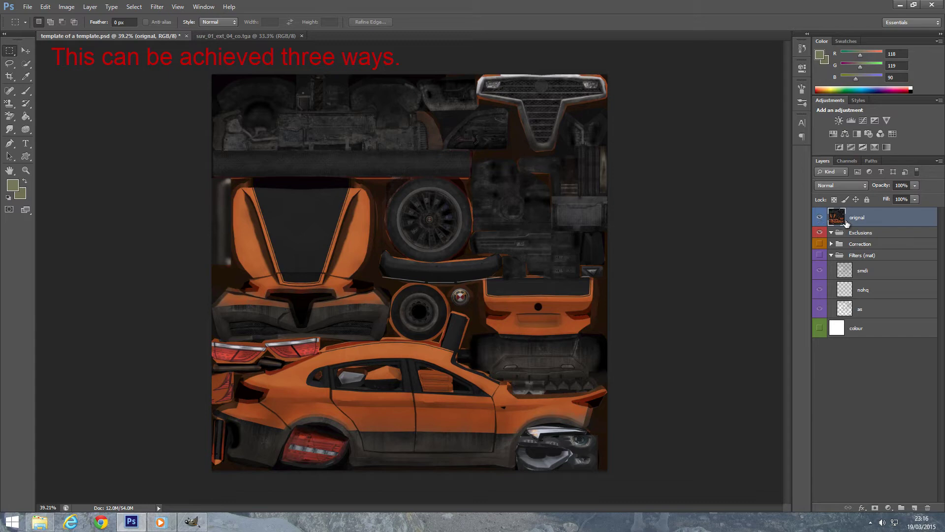
- Duplicate the orignal layer into the Exclusions group and rename the copy 'exclusions'
{"action": "right_click", "coordinate": [848, 221]}
{"action": "left_click", "coordinate": [801, 213]}
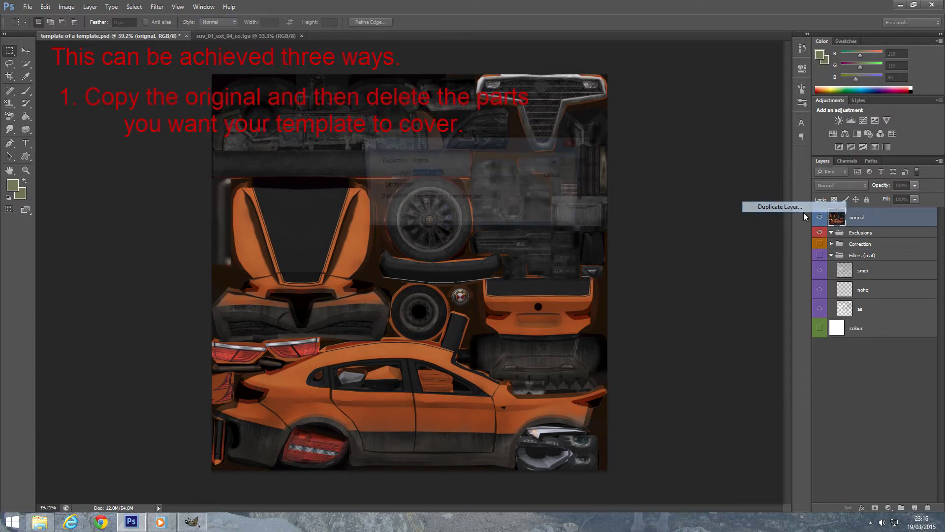
{"action": "left_click", "coordinate": [559, 162]}
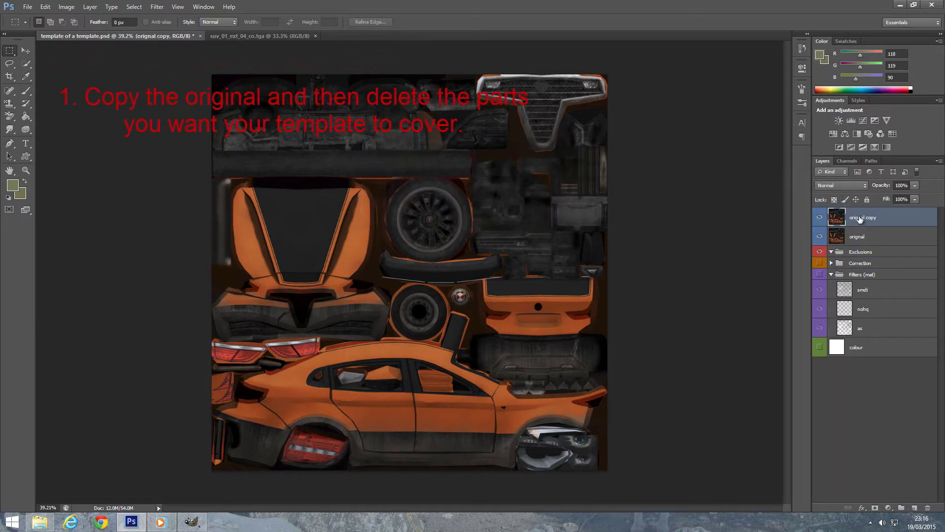
{"action": "left_click_drag", "start_coordinate": [860, 219], "coordinate": [838, 229]}
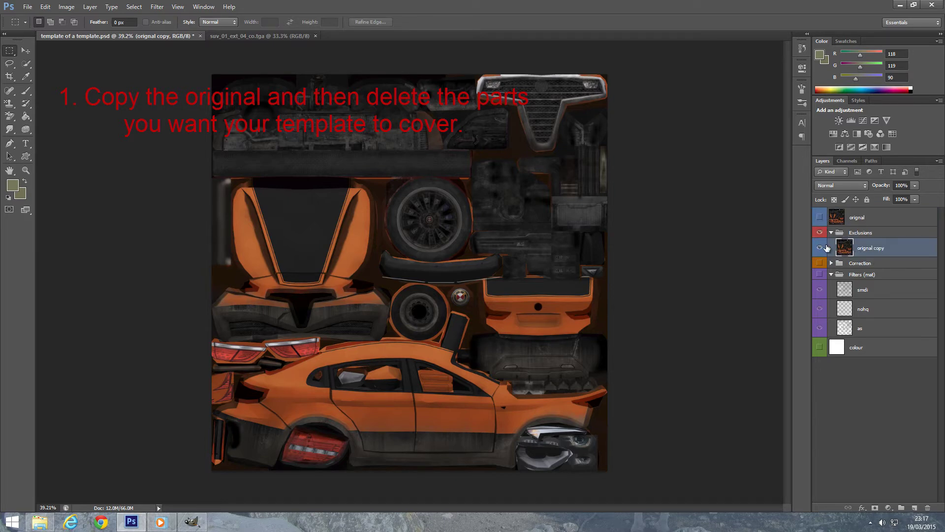
{"action": "double_click", "coordinate": [863, 253]}
{"action": "type", "text": "exclusio"}
{"action": "type", "text": "ns"}
{"action": "key", "text": "Return"}
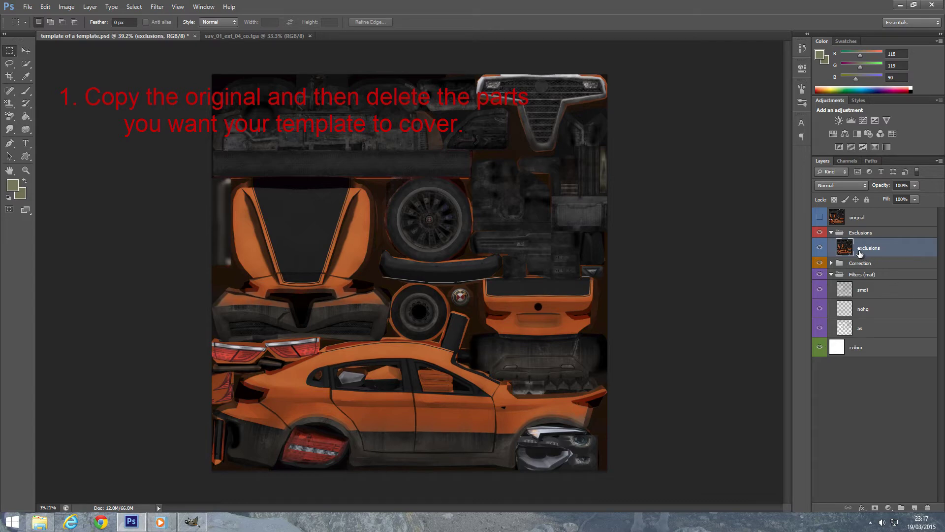
- Delete the side door panels and rear fender from the exclusions layer using Quick Selection
{"action": "left_click", "coordinate": [25, 64]}
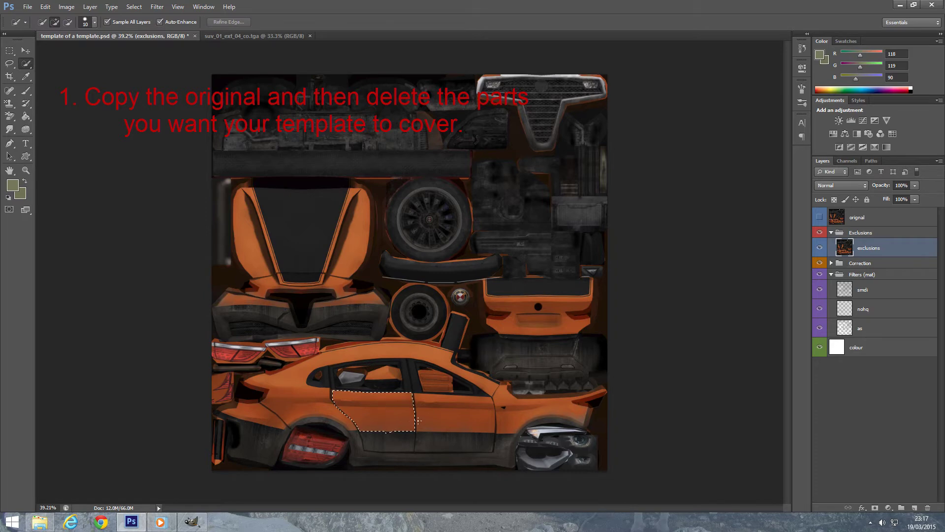
{"action": "left_click_drag", "start_coordinate": [446, 429], "coordinate": [434, 442]}
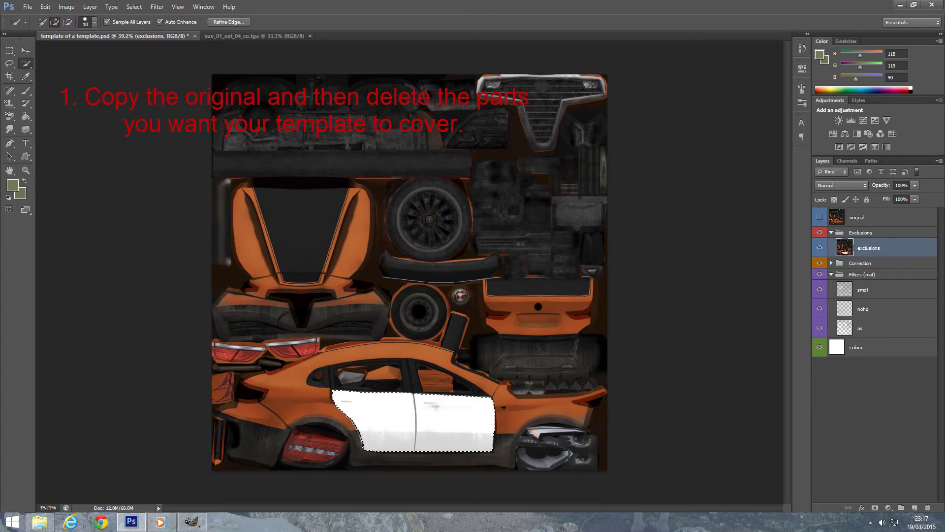
{"action": "key", "text": "Delete"}
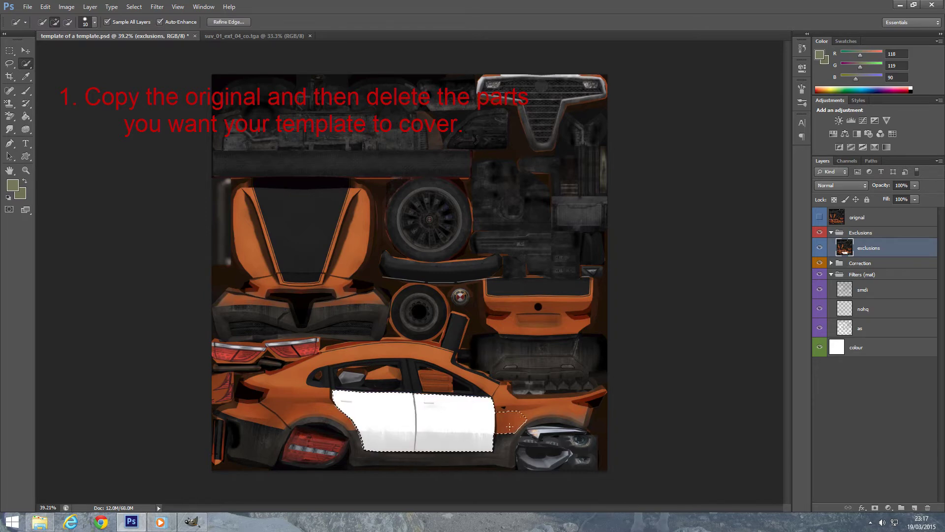
{"action": "left_click_drag", "start_coordinate": [510, 427], "coordinate": [508, 402]}
{"action": "key", "text": "Delete"}
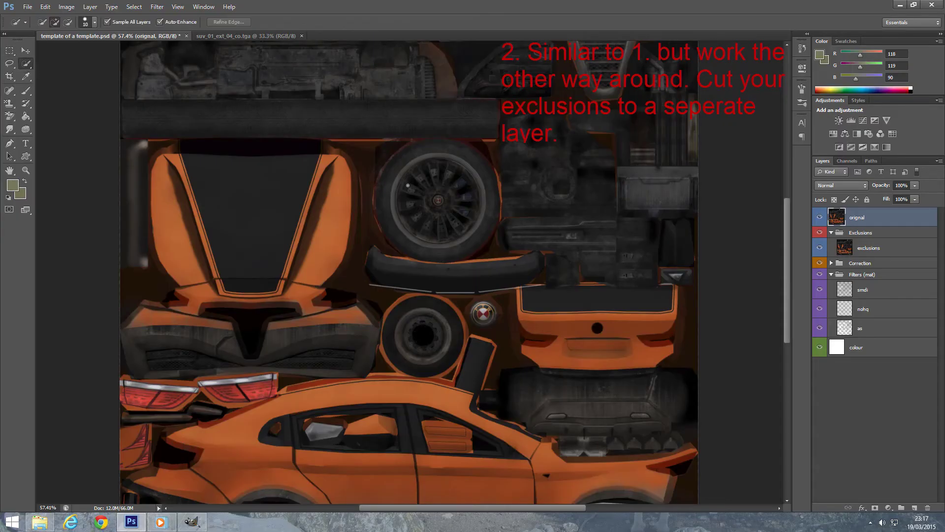
- Select the upper wheel rim and cut it onto its own layer
{"action": "left_click_drag", "start_coordinate": [420, 207], "coordinate": [421, 193]}
{"action": "left_click_drag", "start_coordinate": [480, 208], "coordinate": [469, 239]}
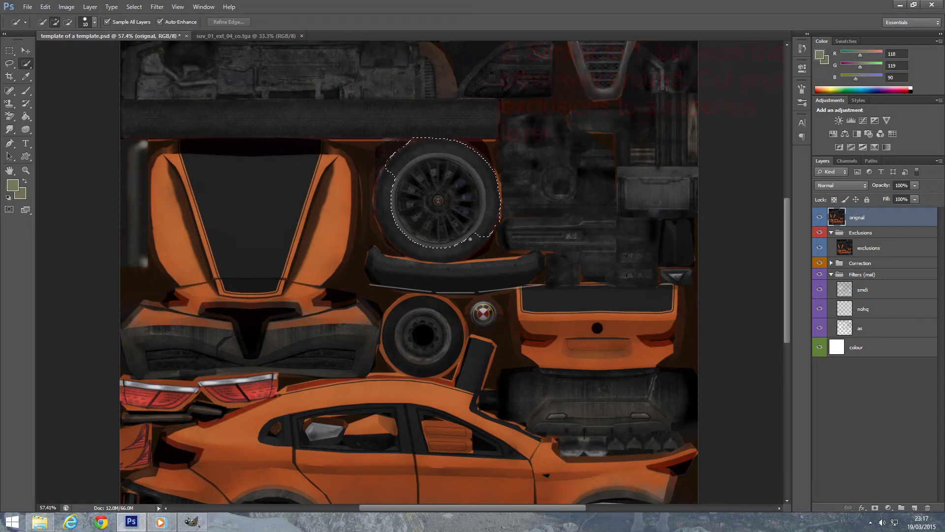
{"action": "left_click_drag", "start_coordinate": [395, 222], "coordinate": [379, 173]}
{"action": "right_click", "coordinate": [460, 196]}
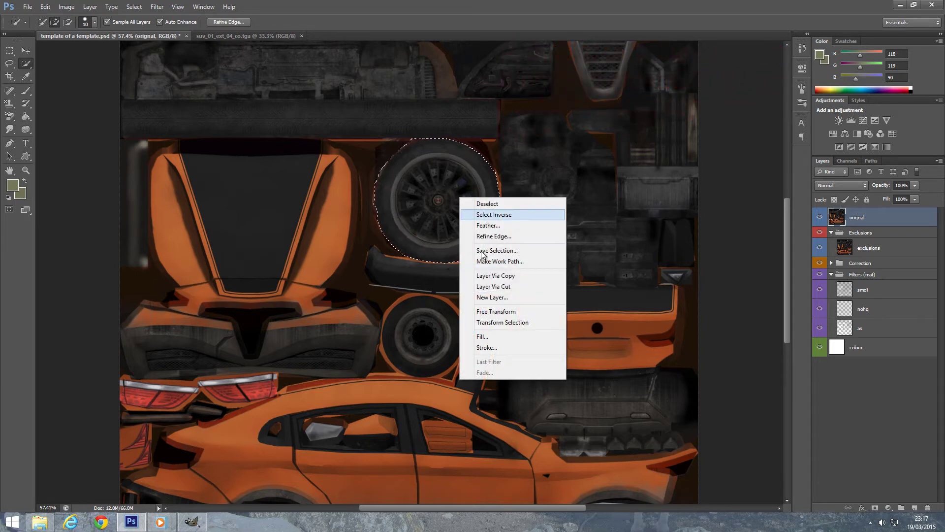
{"action": "left_click", "coordinate": [502, 286]}
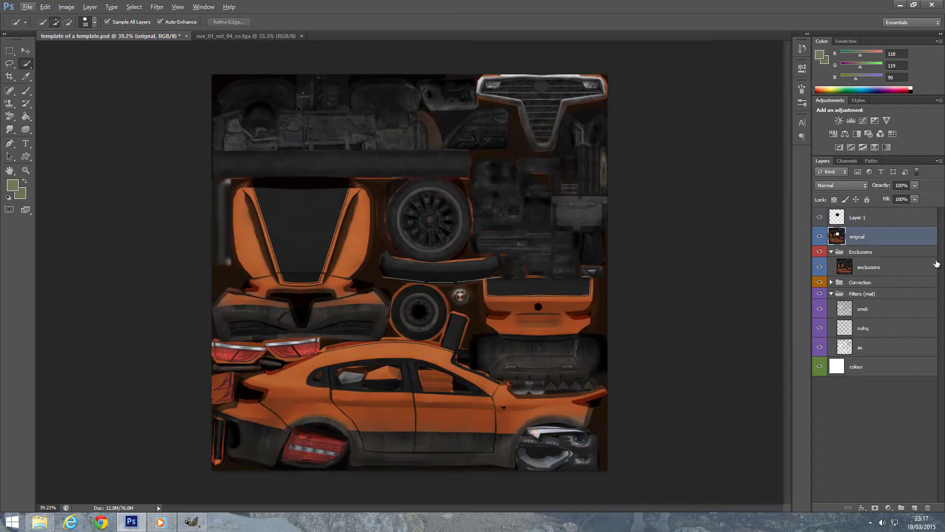
- Put the dark engine patch on a new layer and make the 'orignal' layer active
{"action": "key", "text": "ctrl+0"}
{"action": "key", "text": "ctrl+j"}
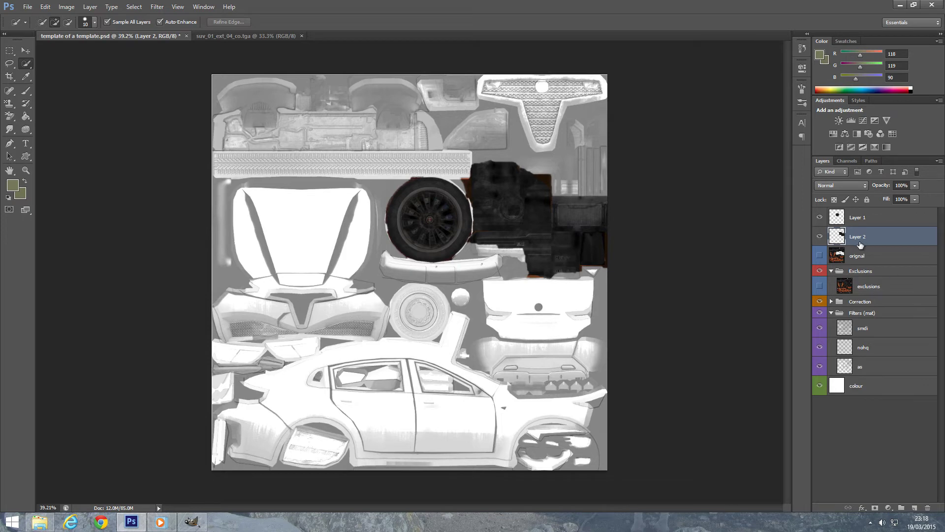
{"action": "left_click", "coordinate": [850, 258]}
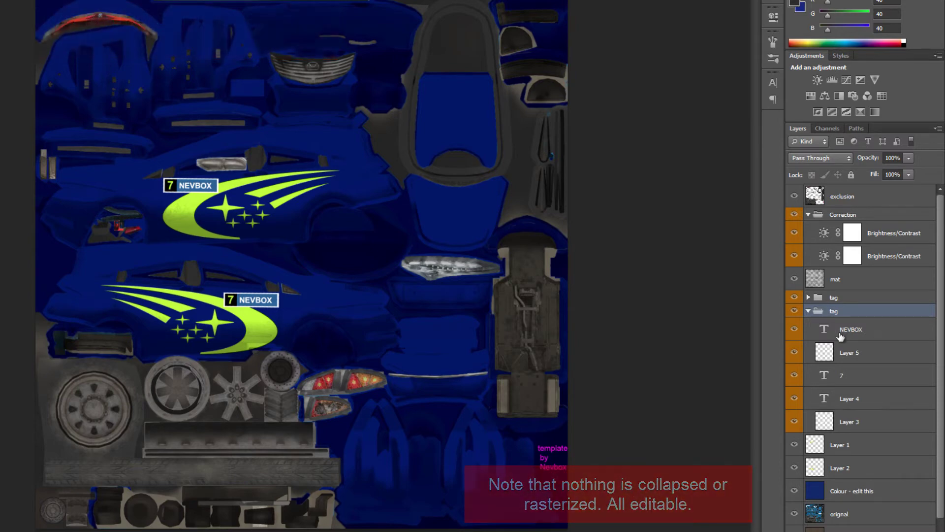
{"action": "left_click", "coordinate": [857, 329]}
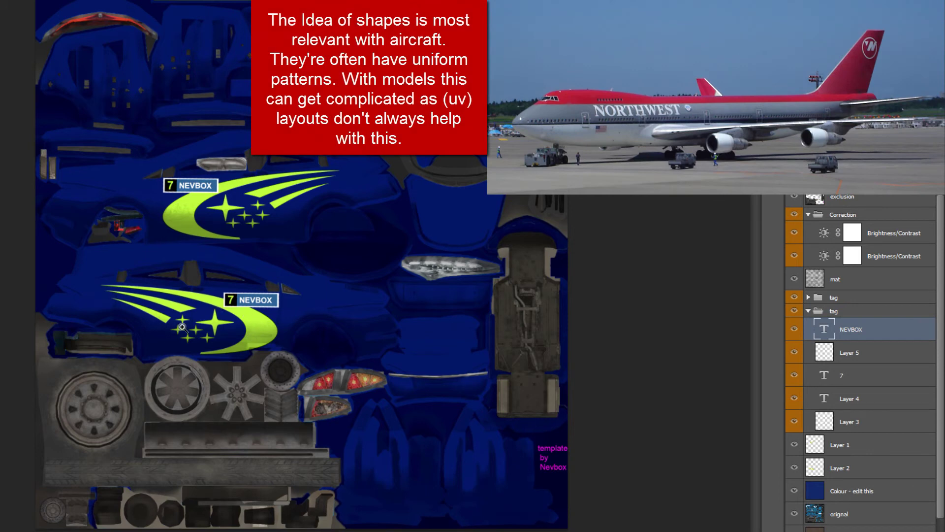
{"action": "double_click", "coordinate": [852, 331]}
{"action": "left_click", "coordinate": [881, 330]}
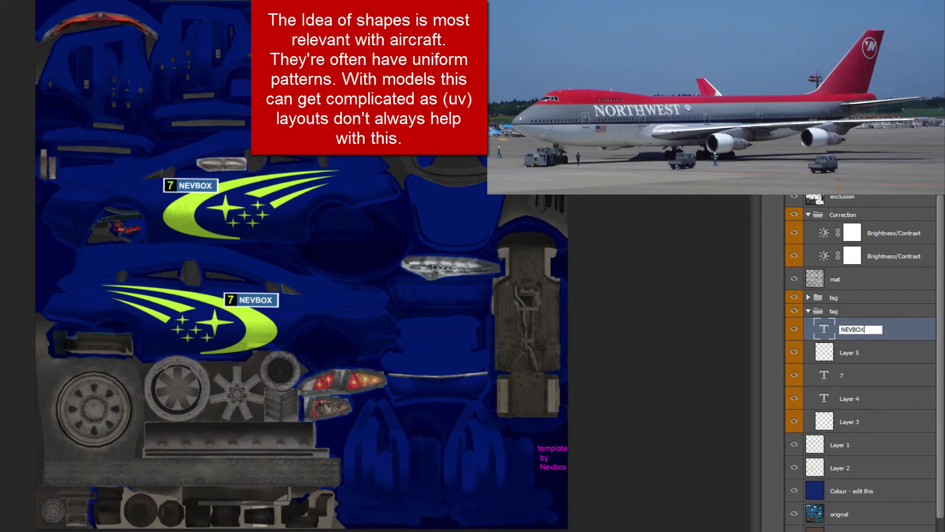
{"action": "key", "text": "Return"}
{"action": "double_click", "coordinate": [257, 300]}
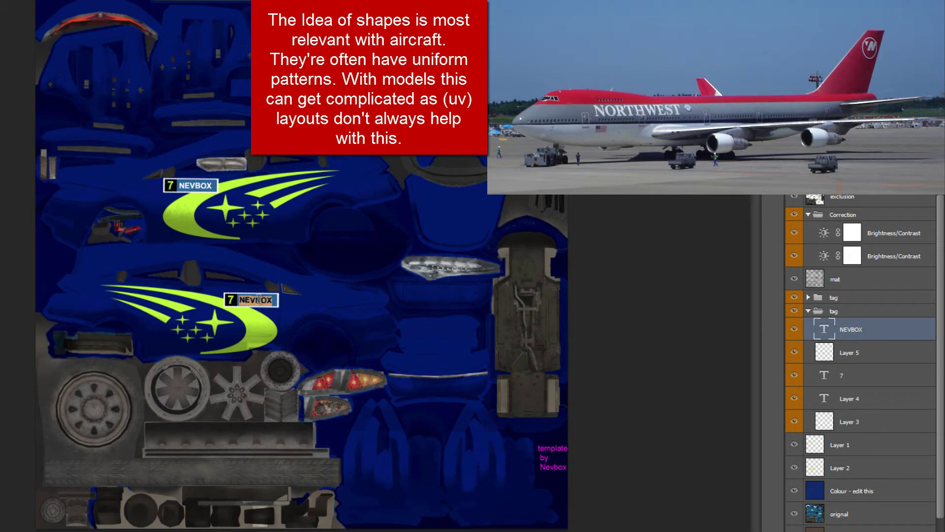
{"action": "key", "text": "BackSpace"}
{"action": "type", "text": "NAME"}
{"action": "key", "text": "Escape"}
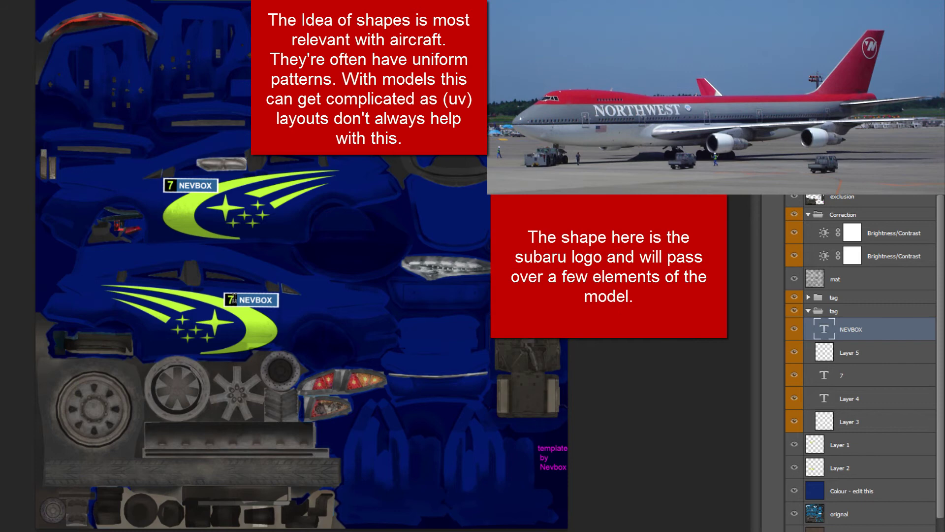
{"action": "left_click", "coordinate": [844, 373]}
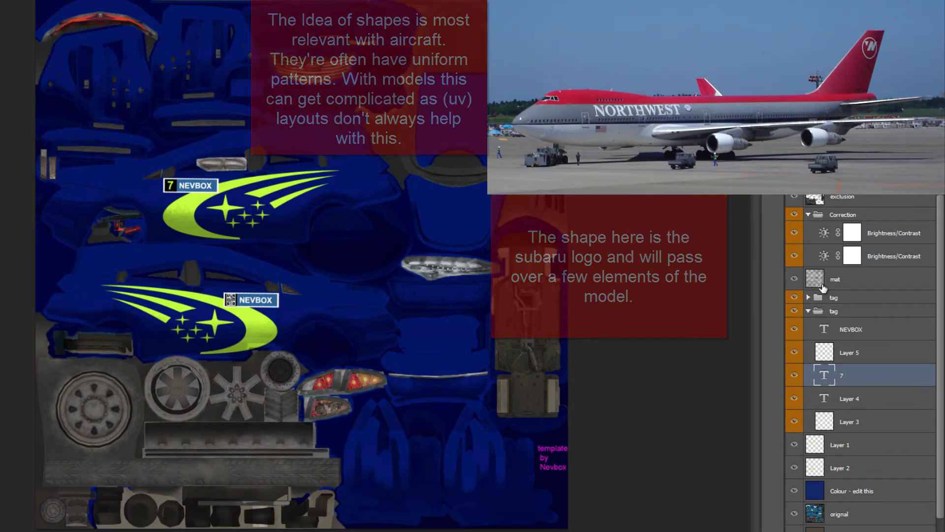
{"action": "left_click", "coordinate": [808, 311]}
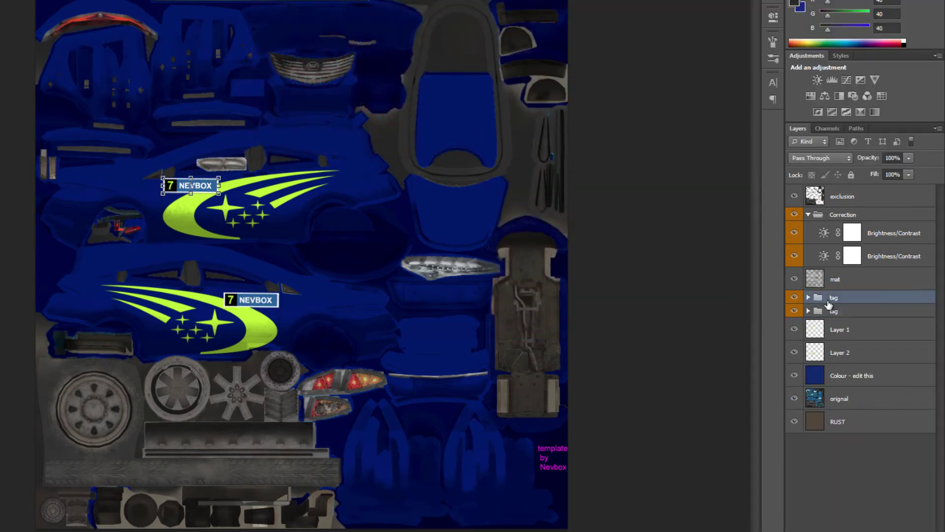
{"action": "left_click", "coordinate": [837, 282]}
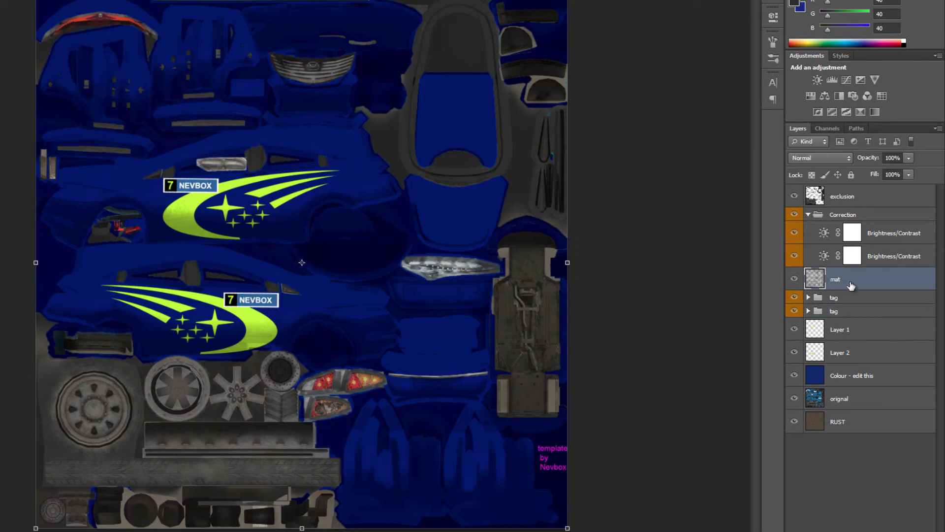
{"action": "left_click", "coordinate": [828, 298]}
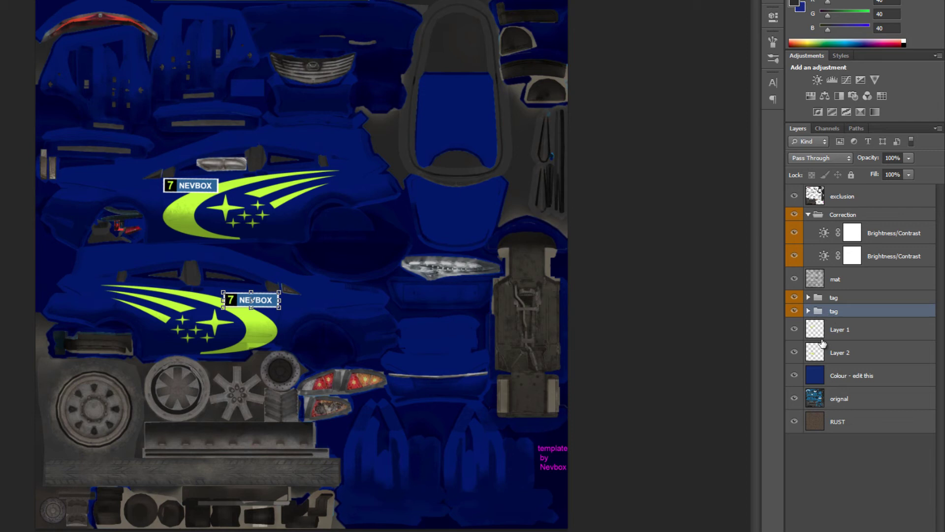
{"action": "left_click", "coordinate": [795, 330]}
{"action": "left_click", "coordinate": [794, 353]}
{"action": "left_click", "coordinate": [794, 354]}
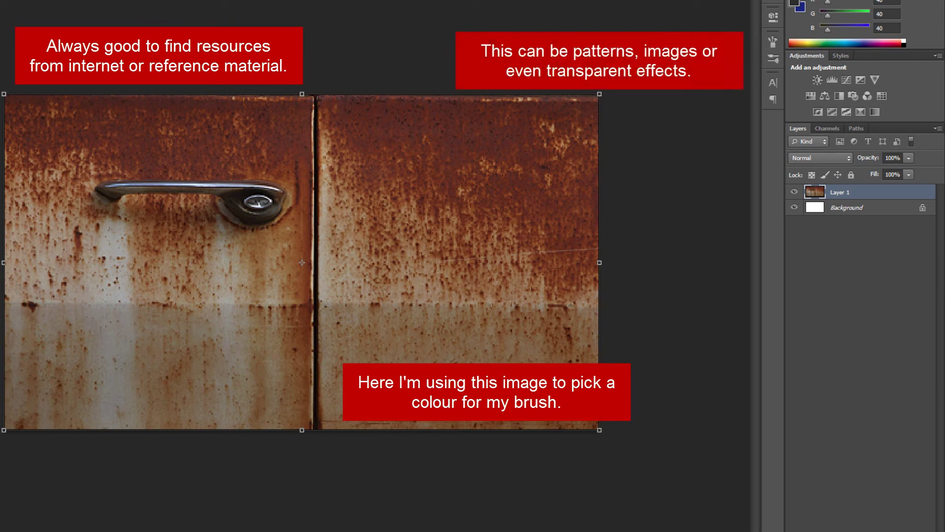
- Sample a rust-red foreground colour from the door photo
{"action": "key", "text": "i"}
{"action": "left_click", "coordinate": [392, 126]}
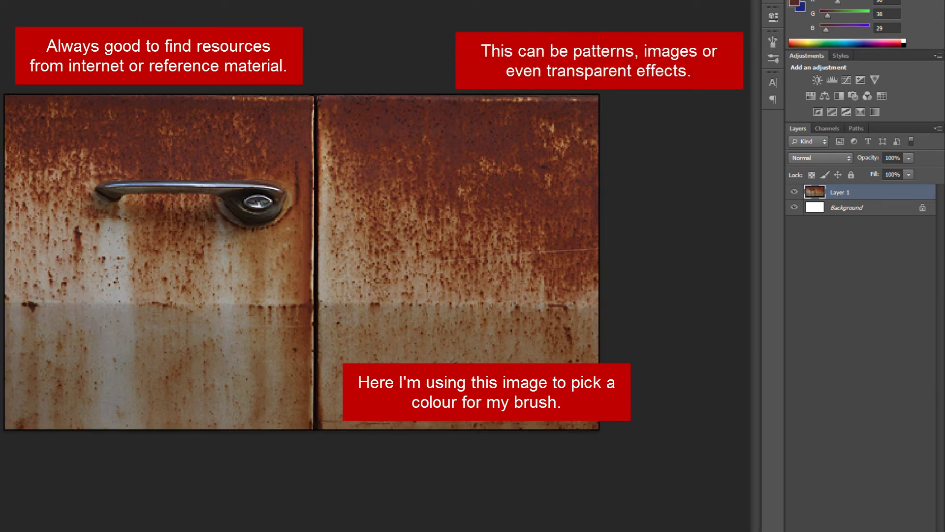
{"action": "left_click", "coordinate": [437, 129]}
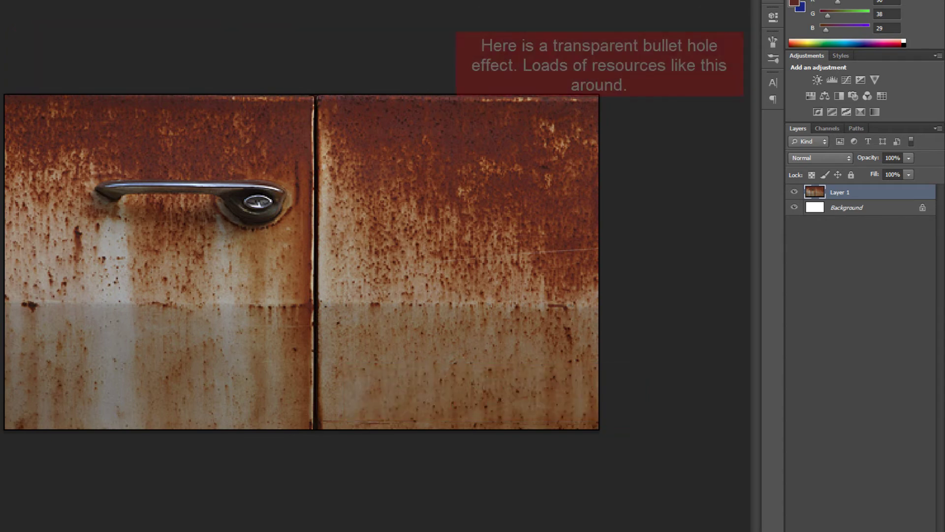
- Save a rectangular patch of the rust texture as pattern 'rust' and return to subaru.psd
{"action": "key", "text": "ctrl+Tab"}
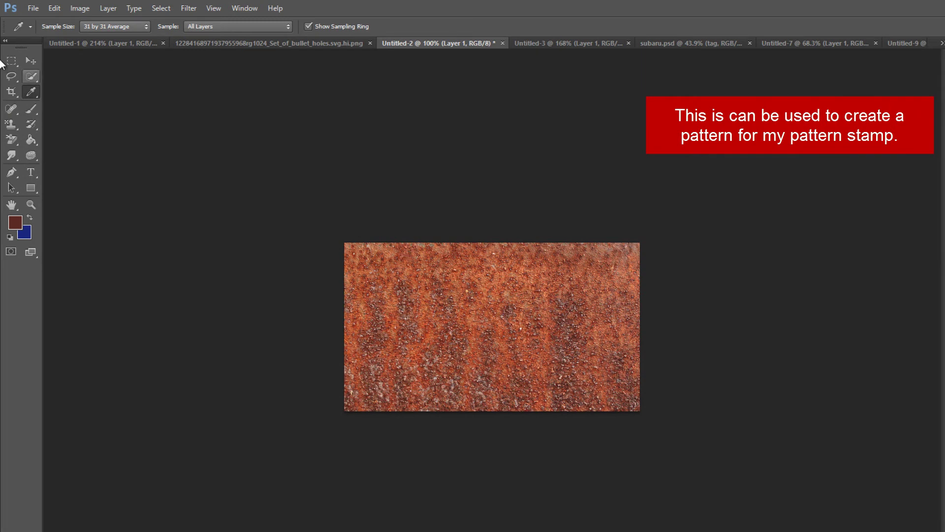
{"action": "left_click", "coordinate": [11, 60]}
{"action": "left_click_drag", "start_coordinate": [476, 281], "coordinate": [586, 391]}
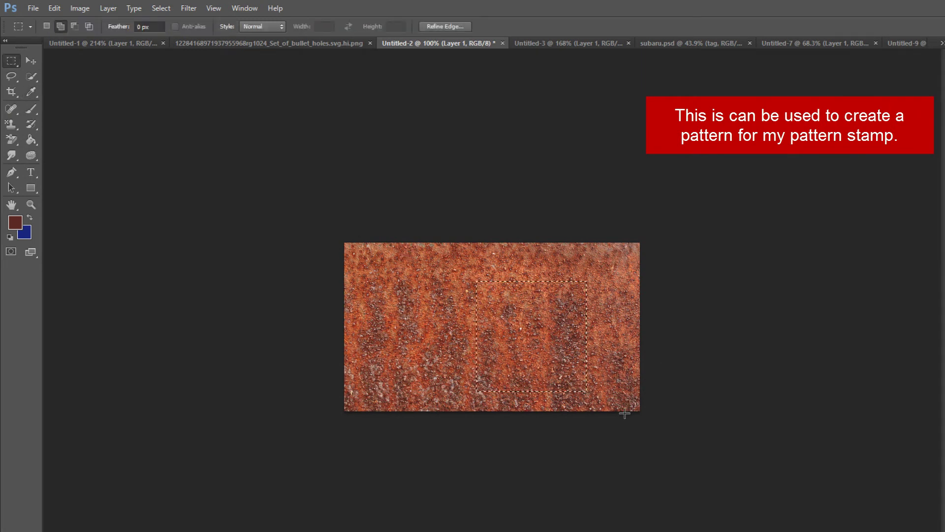
{"action": "left_click", "coordinate": [54, 8]}
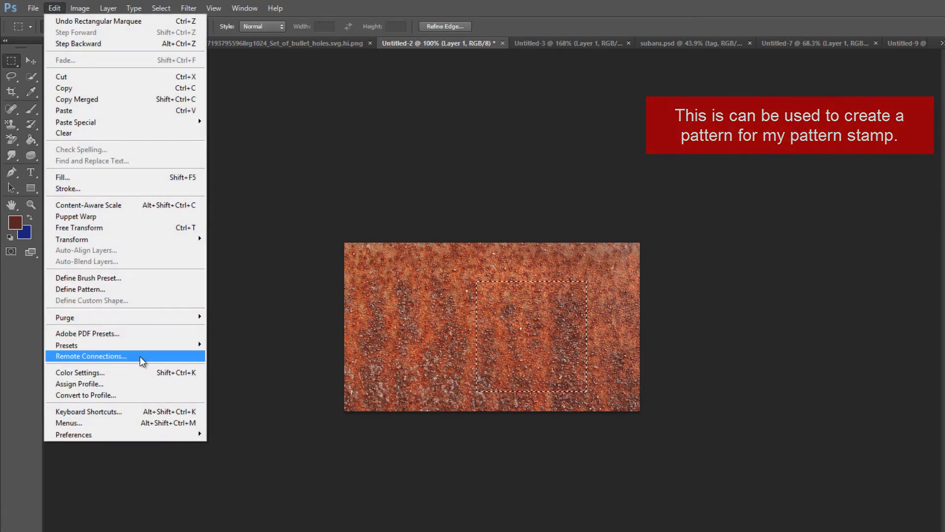
{"action": "left_click", "coordinate": [110, 288]}
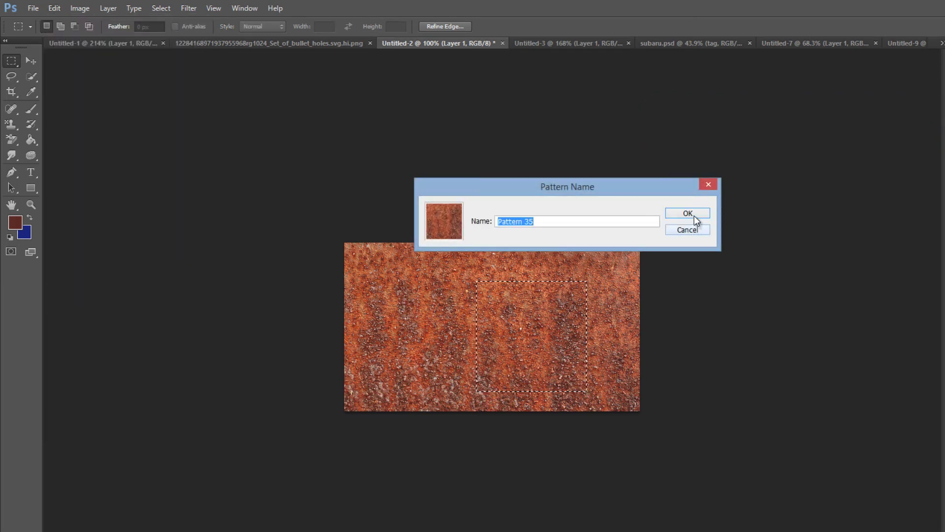
{"action": "type", "text": "rust"}
{"action": "left_click", "coordinate": [687, 213]}
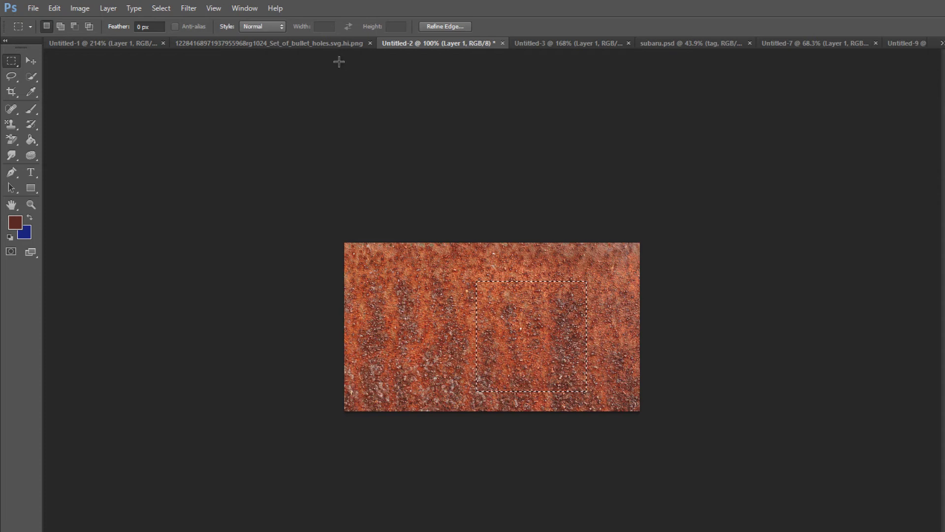
{"action": "left_click", "coordinate": [677, 44]}
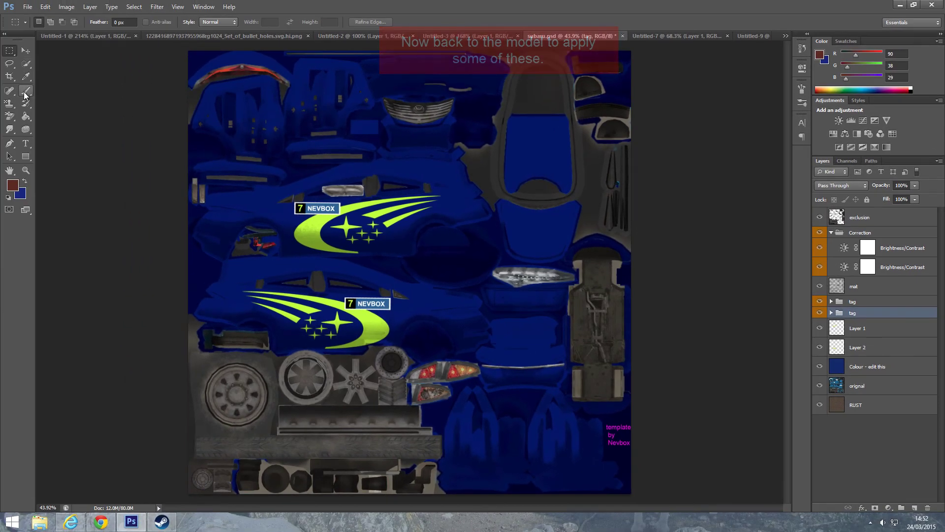
- Load the large 2478 px custom brush
{"action": "left_click", "coordinate": [29, 88]}
{"action": "left_click", "coordinate": [49, 22]}
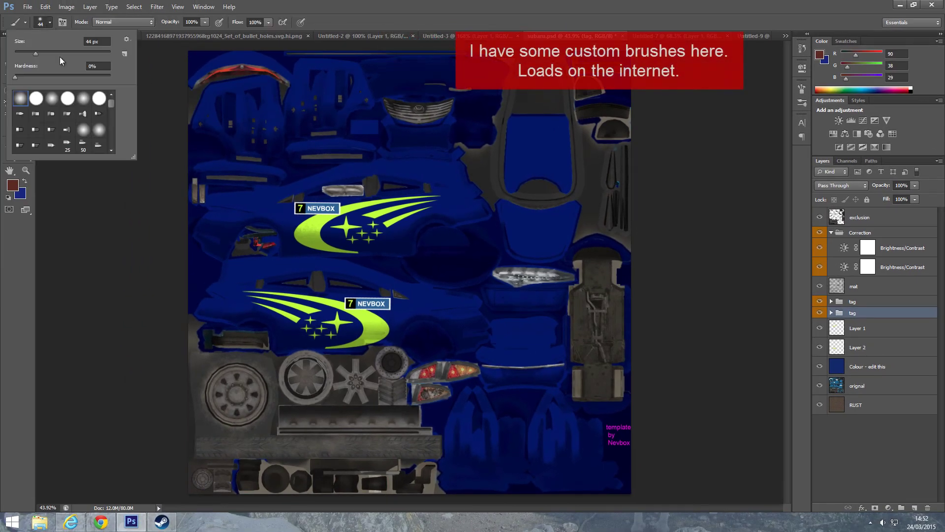
{"action": "left_click_drag", "start_coordinate": [111, 104], "coordinate": [105, 142]}
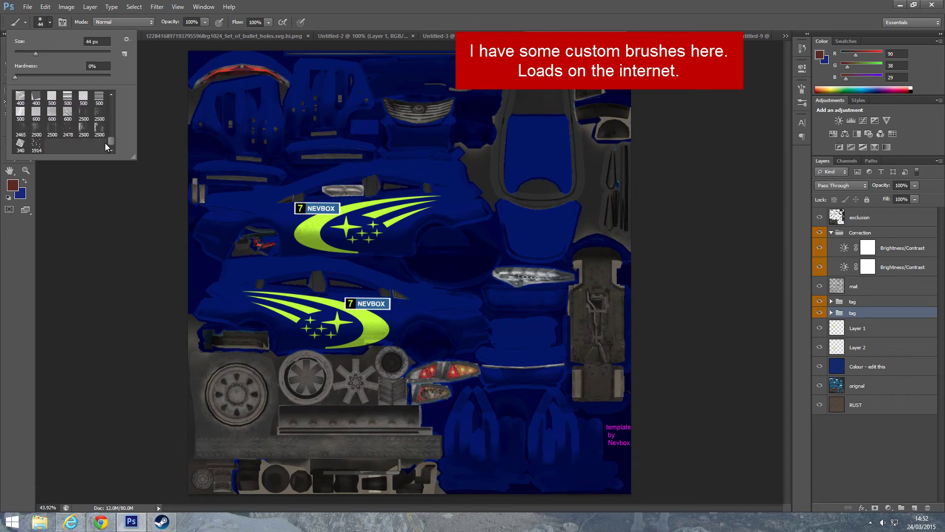
{"action": "left_click", "coordinate": [67, 130]}
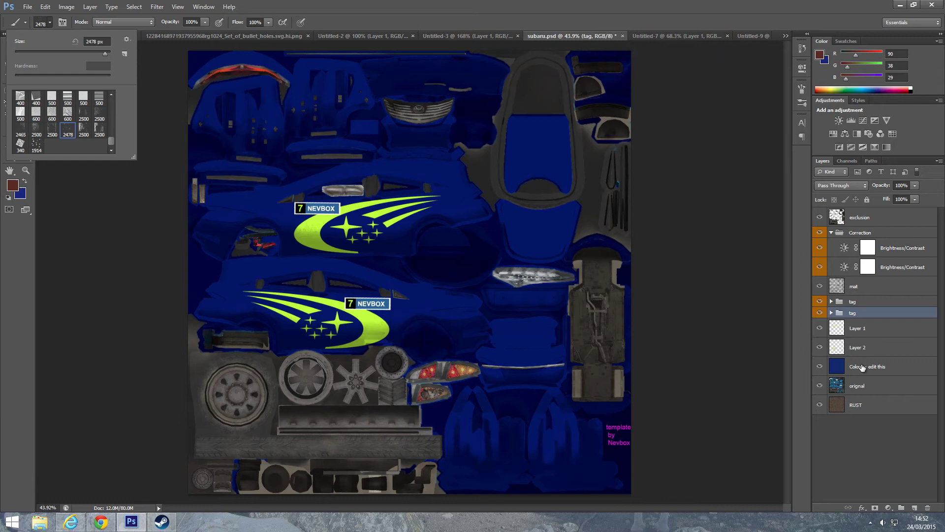
- Add a new empty layer named 'rust' above Layer 1
{"action": "left_click", "coordinate": [856, 329]}
{"action": "left_click", "coordinate": [90, 7]}
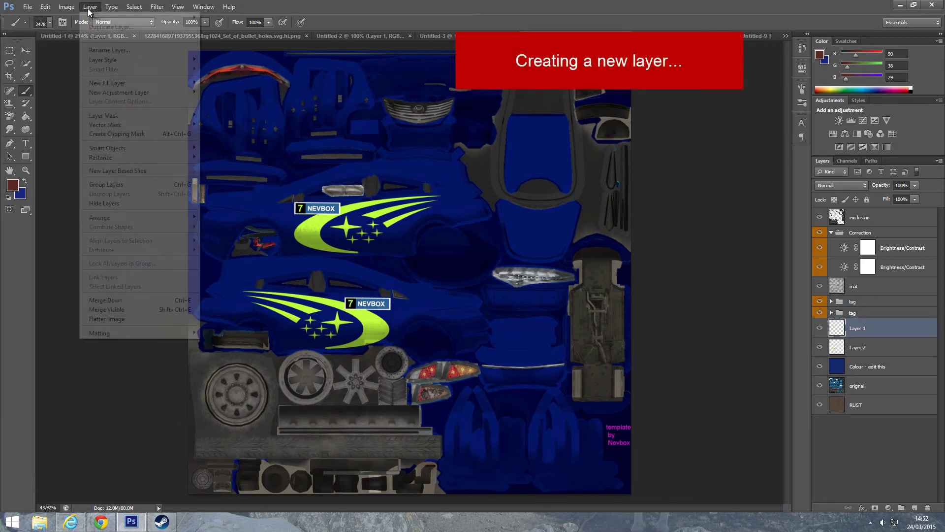
{"action": "left_click", "coordinate": [222, 18]}
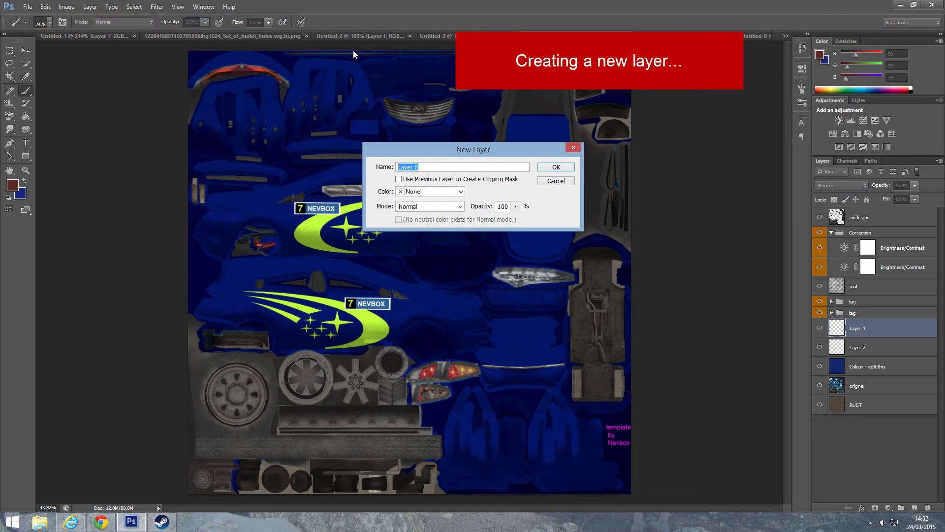
{"action": "type", "text": "rust"}
{"action": "key", "text": "Return"}
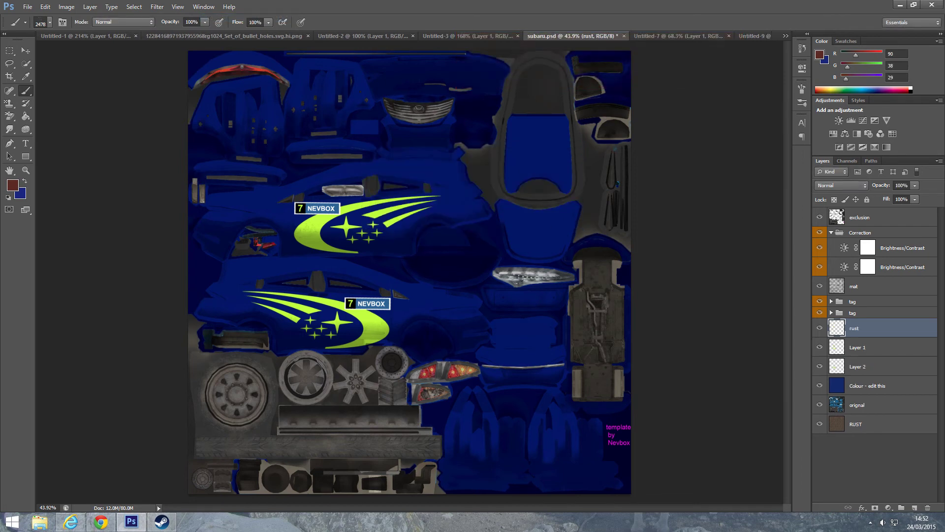
- Lasso a rough area around the wheel arch
{"action": "left_click", "coordinate": [10, 50]}
{"action": "scroll", "coordinate": [514, 419], "scroll_direction": "up", "scroll_amount": 3}
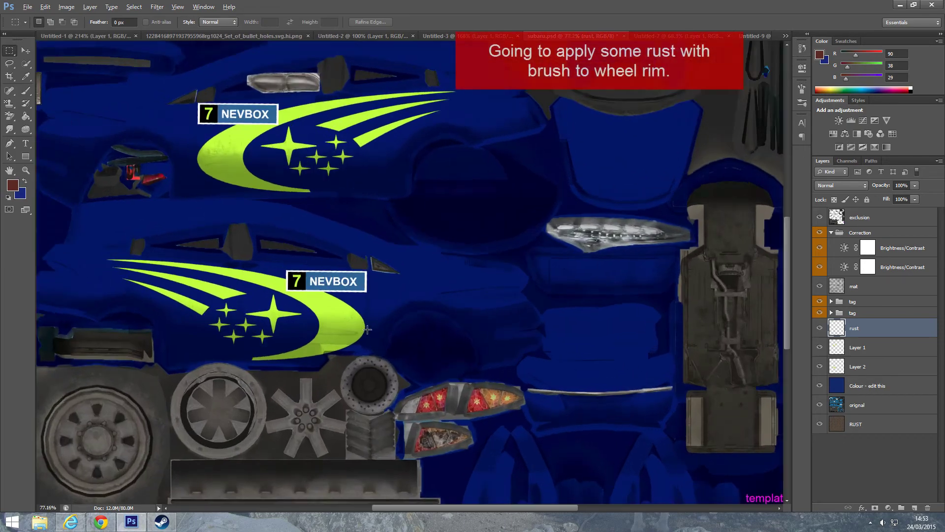
{"action": "scroll", "coordinate": [473, 355], "scroll_direction": "up", "scroll_amount": 3}
{"action": "scroll", "coordinate": [509, 306], "scroll_direction": "up", "scroll_amount": 2}
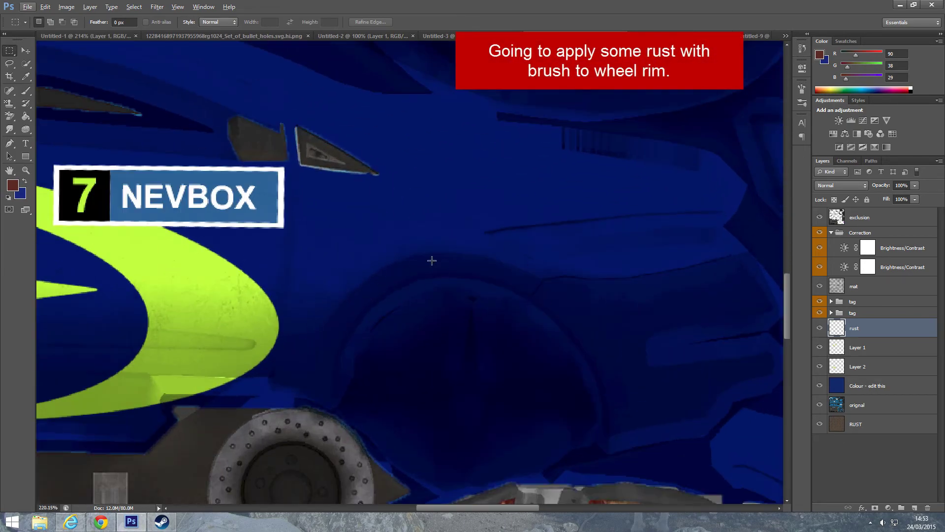
{"action": "left_click", "coordinate": [9, 64]}
{"action": "left_click_drag", "start_coordinate": [296, 389], "coordinate": [394, 395]}
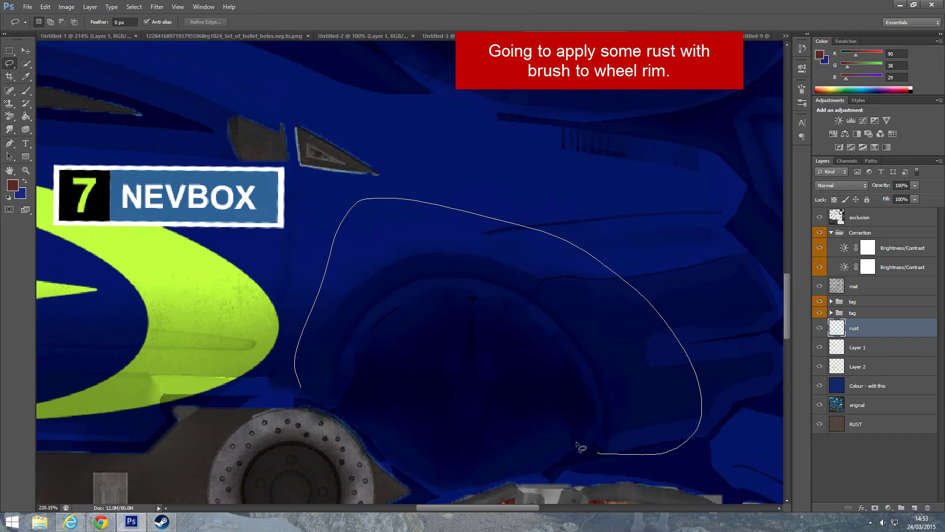
{"action": "left_click_drag", "start_coordinate": [581, 289], "coordinate": [337, 289]}
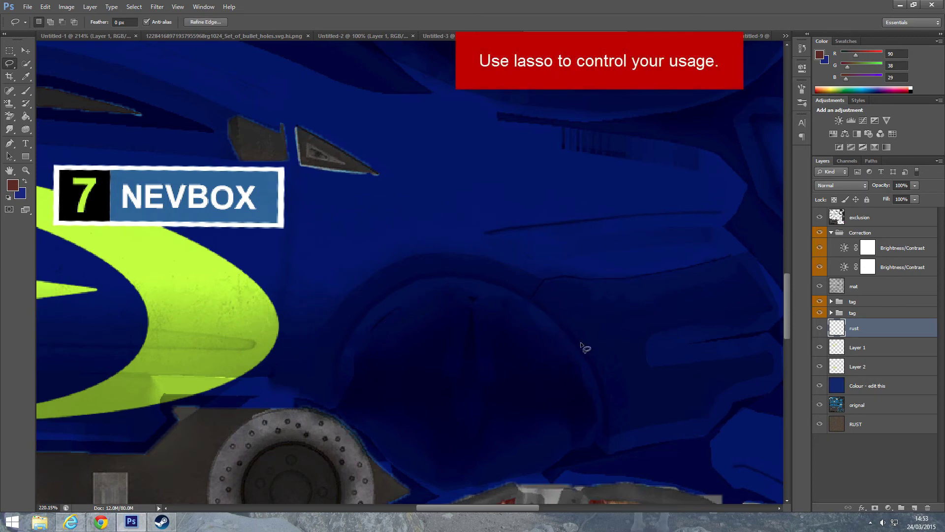
{"action": "mouse_move", "coordinate": [500, 242]}
{"action": "left_mouse_down"}
{"action": "mouse_move", "coordinate": [551, 279]}
{"action": "mouse_move", "coordinate": [561, 309]}
{"action": "left_mouse_up"}
{"action": "key", "text": "b"}
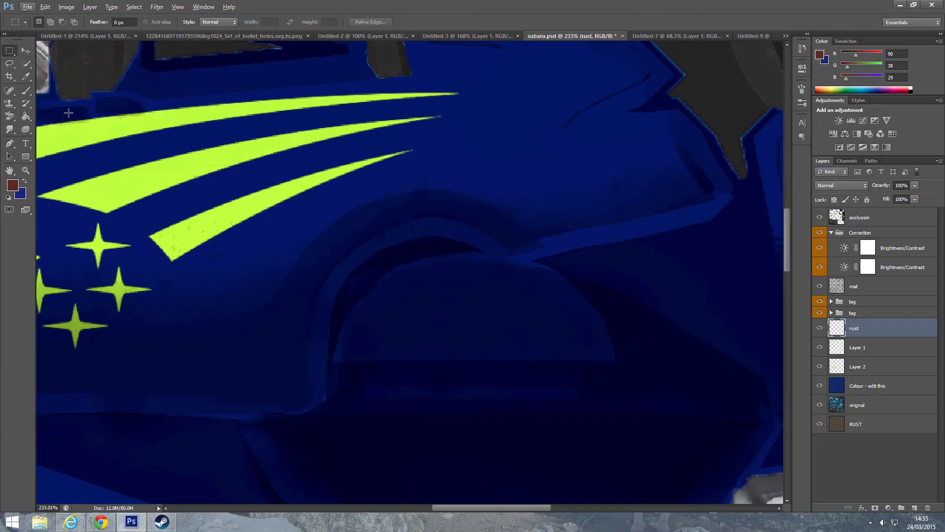
- Lasso a thin arch-edge strip, paint faint rust with a large textured brush, and deselect
{"action": "left_click", "coordinate": [10, 63]}
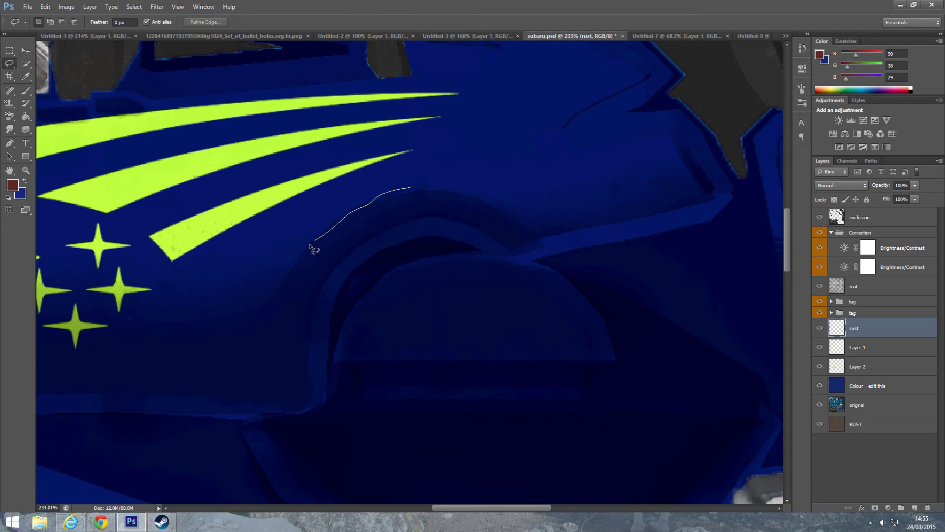
{"action": "left_click_drag", "start_coordinate": [284, 275], "coordinate": [322, 227]}
{"action": "left_click_drag", "start_coordinate": [418, 198], "coordinate": [421, 201]}
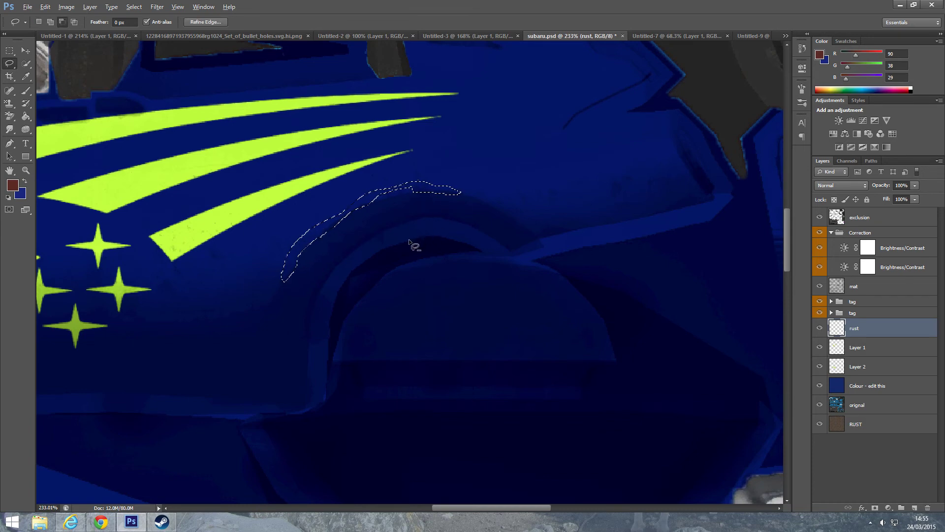
{"action": "scroll", "coordinate": [411, 246], "scroll_direction": "down", "scroll_amount": 3}
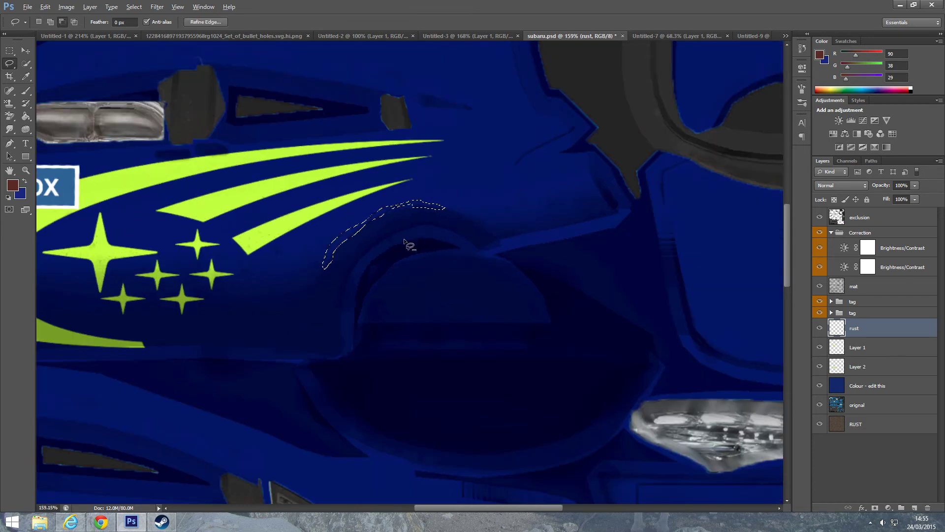
{"action": "left_click", "coordinate": [28, 97]}
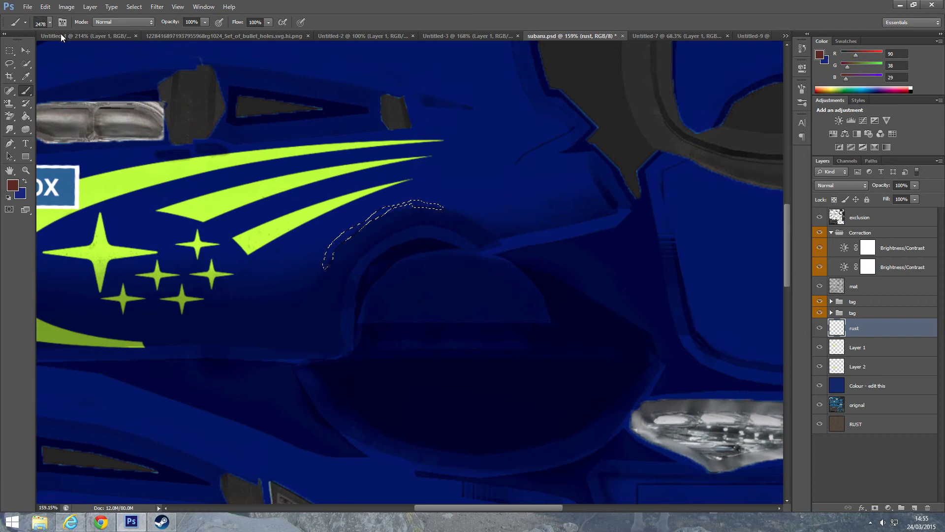
{"action": "right_click", "coordinate": [334, 206]}
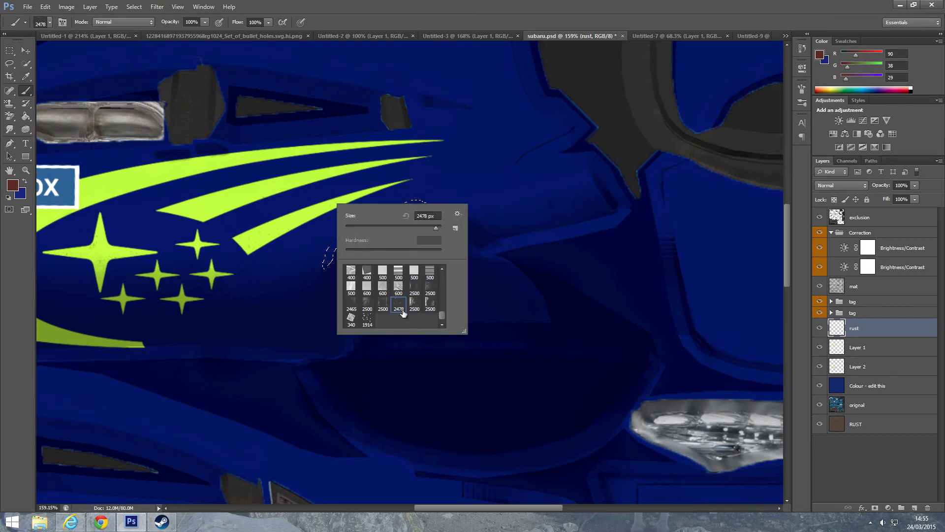
{"action": "double_click", "coordinate": [403, 310]}
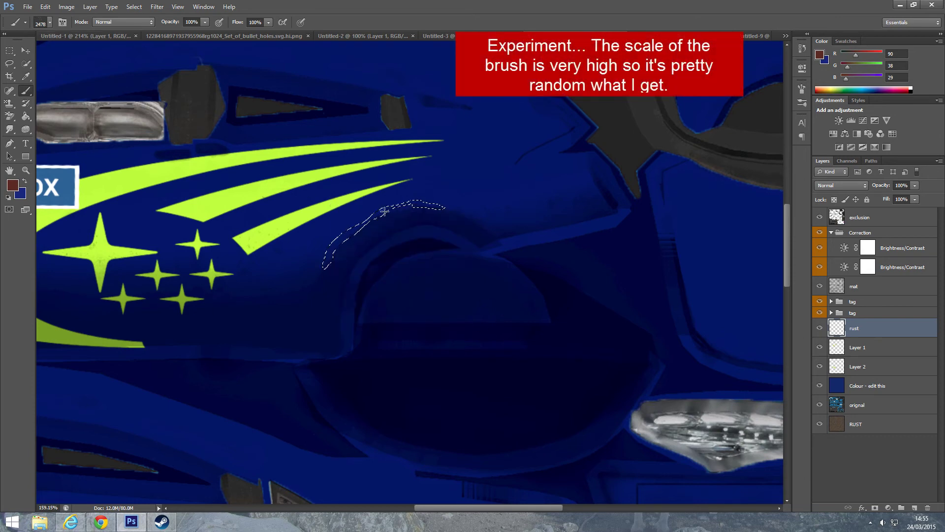
{"action": "scroll", "coordinate": [369, 232], "scroll_direction": "up", "scroll_amount": 5}
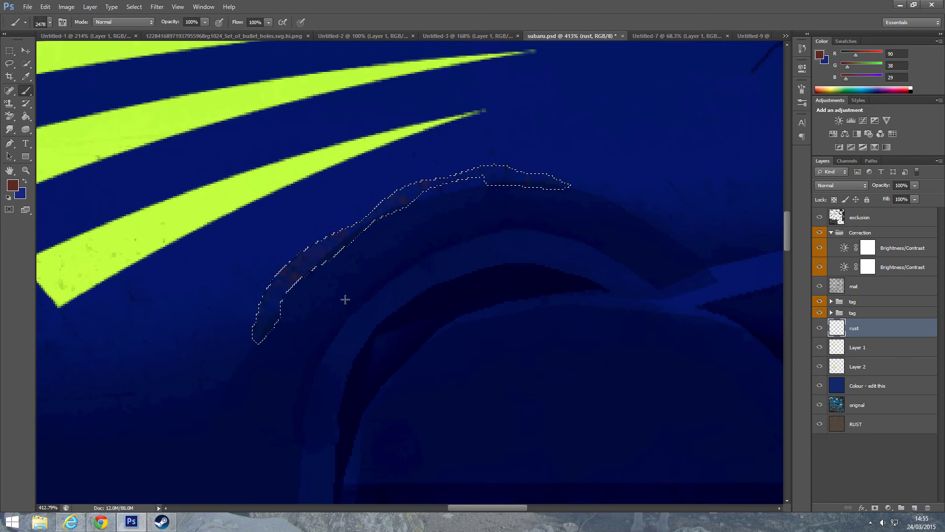
{"action": "scroll", "coordinate": [345, 299], "scroll_direction": "down", "scroll_amount": 2}
{"action": "key", "text": "m"}
{"action": "key", "text": "ctrl+d"}
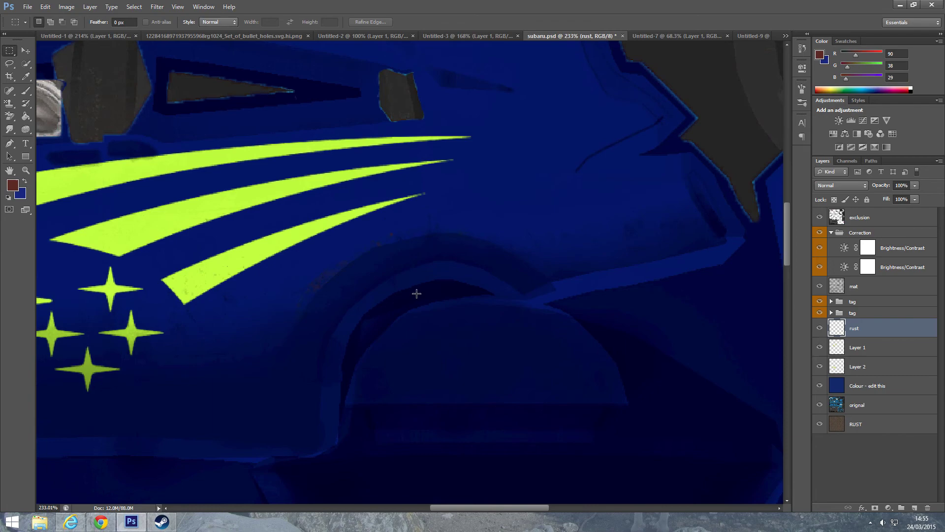
{"action": "scroll", "coordinate": [350, 265], "scroll_direction": "up", "scroll_amount": 2}
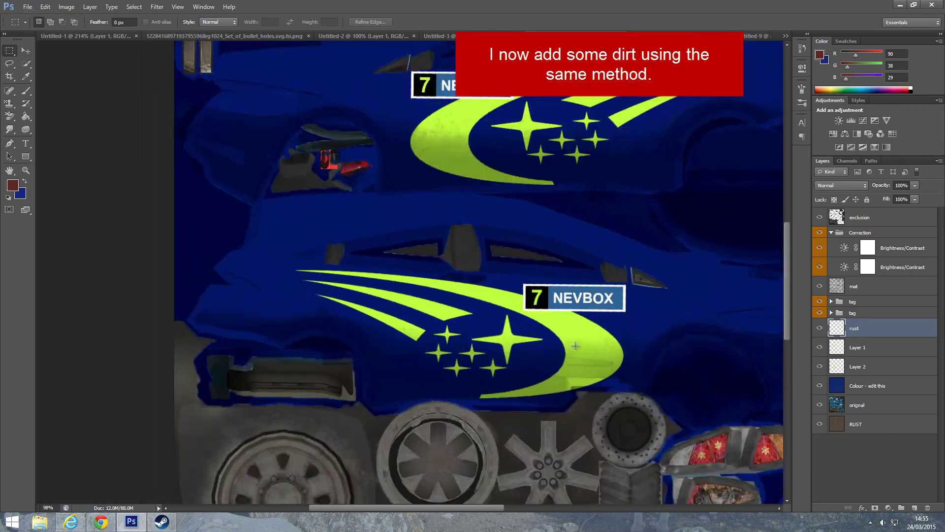
- Set a lighter brown foreground colour for dirt and clear the selection
{"action": "left_click", "coordinate": [12, 185]}
{"action": "left_click", "coordinate": [254, 244]}
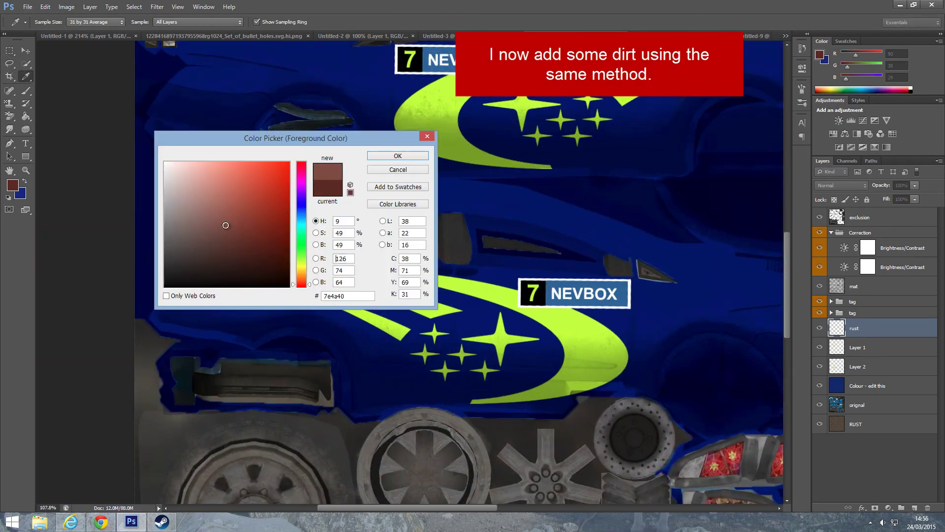
{"action": "left_click", "coordinate": [389, 156]}
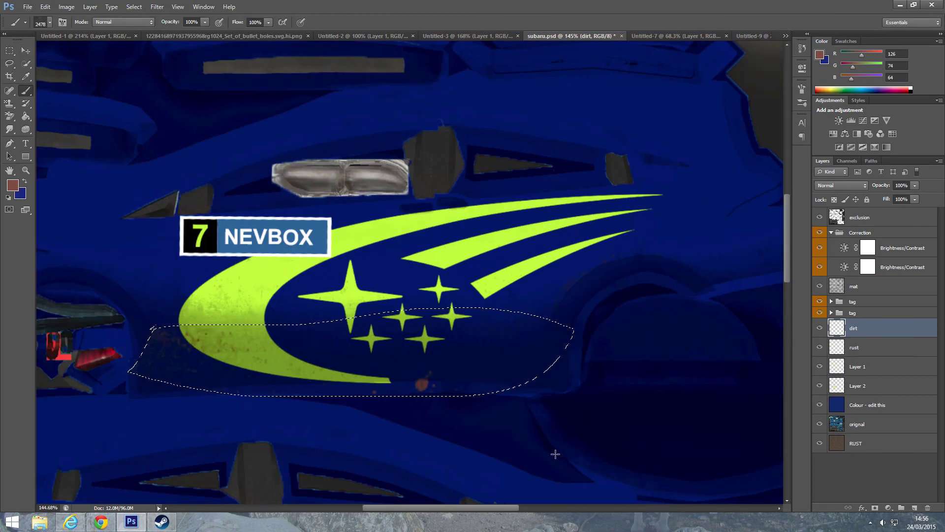
{"action": "scroll", "coordinate": [553, 449], "scroll_direction": "down", "scroll_amount": 5}
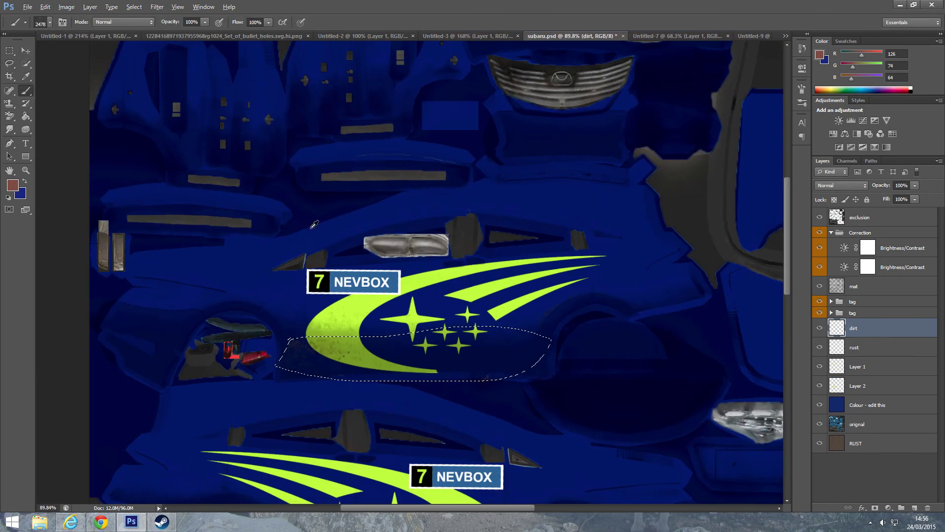
{"action": "key", "text": "m"}
{"action": "key", "text": "ctrl+d"}
{"action": "scroll", "coordinate": [524, 347], "scroll_direction": "up", "scroll_amount": 3}
{"action": "key", "text": "l"}
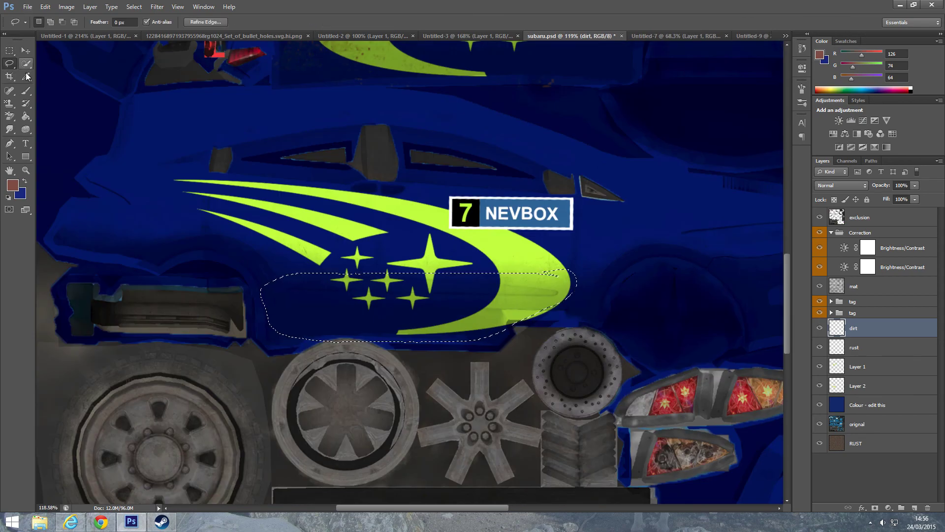
{"action": "scroll", "coordinate": [329, 333], "scroll_direction": "up", "scroll_amount": 4}
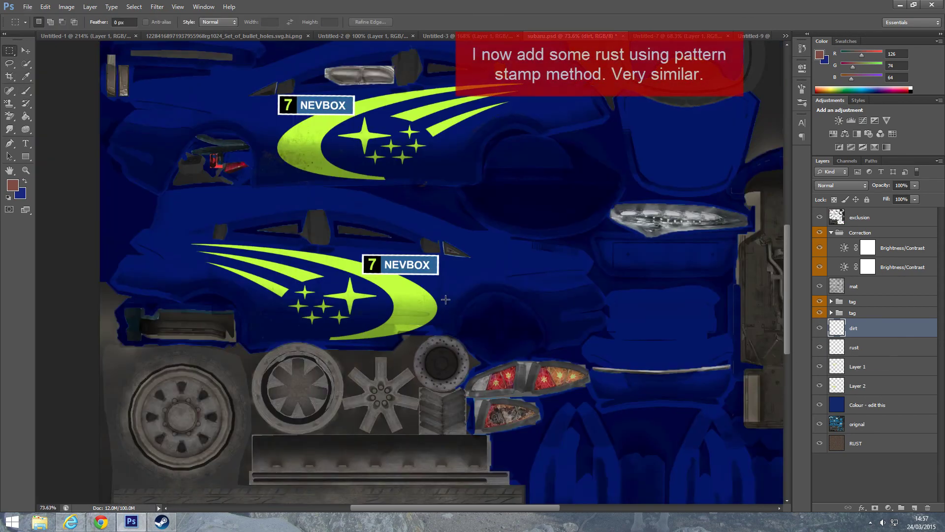
- Create a new layer named 'more rust'
{"action": "left_click", "coordinate": [89, 6]}
{"action": "left_click", "coordinate": [325, 14]}
{"action": "type", "text": "more rust"}
{"action": "key", "text": "Return"}
{"action": "right_click", "coordinate": [384, 187]}
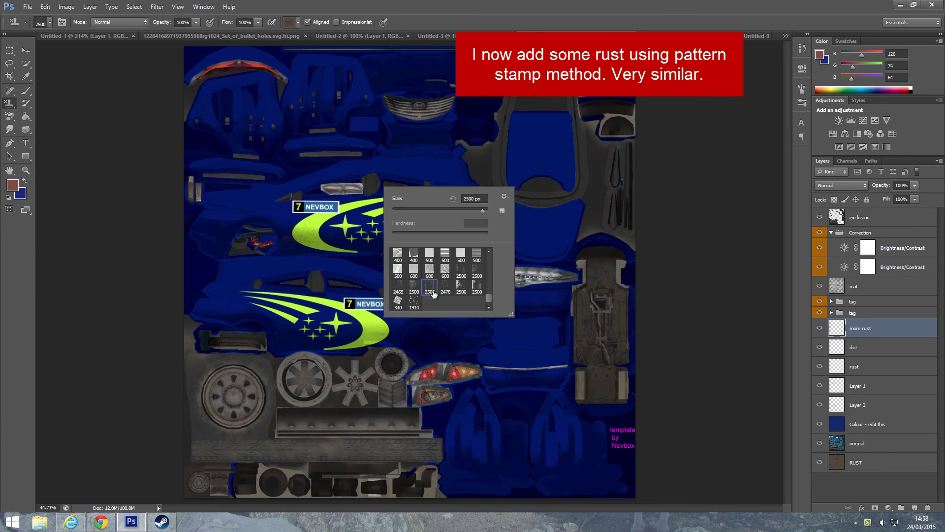
{"action": "key", "text": "Escape"}
{"action": "scroll", "coordinate": [374, 336], "scroll_direction": "up", "scroll_amount": 4}
{"action": "scroll", "coordinate": [373, 335], "scroll_direction": "down", "scroll_amount": 4}
{"action": "scroll", "coordinate": [317, 258], "scroll_direction": "up", "scroll_amount": 4}
- Lasso a strip above the front wheel arch, then clear the selection
{"action": "key", "text": "l"}
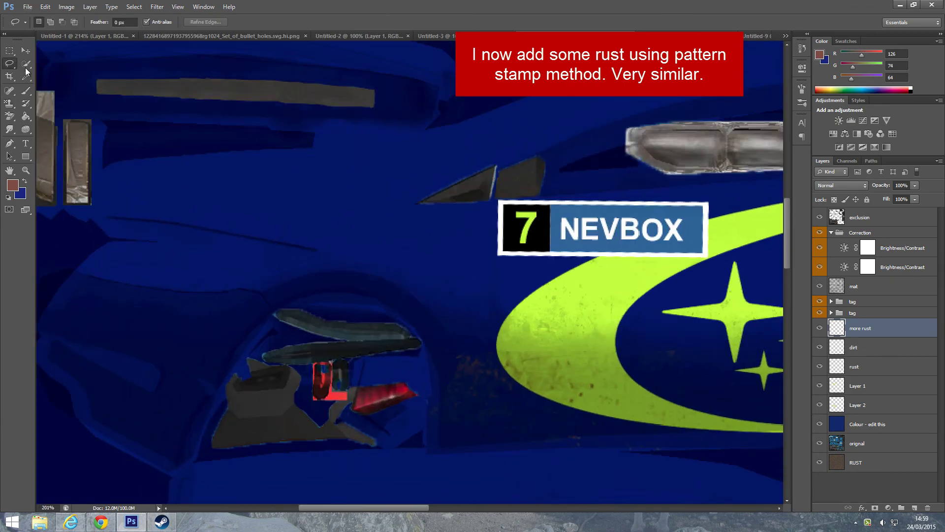
{"action": "mouse_move", "coordinate": [442, 309]}
{"action": "left_mouse_down"}
{"action": "mouse_move", "coordinate": [313, 249]}
{"action": "mouse_move", "coordinate": [439, 307]}
{"action": "left_mouse_up"}
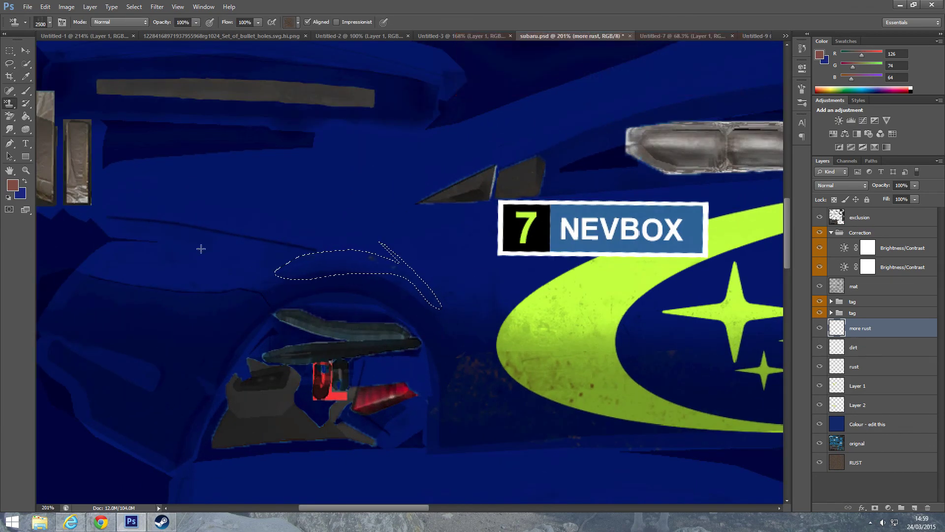
{"action": "key", "text": "m"}
{"action": "left_click", "coordinate": [329, 265]}
{"action": "scroll", "coordinate": [329, 265], "scroll_direction": "up", "scroll_amount": 2}
{"action": "scroll", "coordinate": [373, 279], "scroll_direction": "down", "scroll_amount": 1}
{"action": "scroll", "coordinate": [447, 274], "scroll_direction": "down", "scroll_amount": 2}
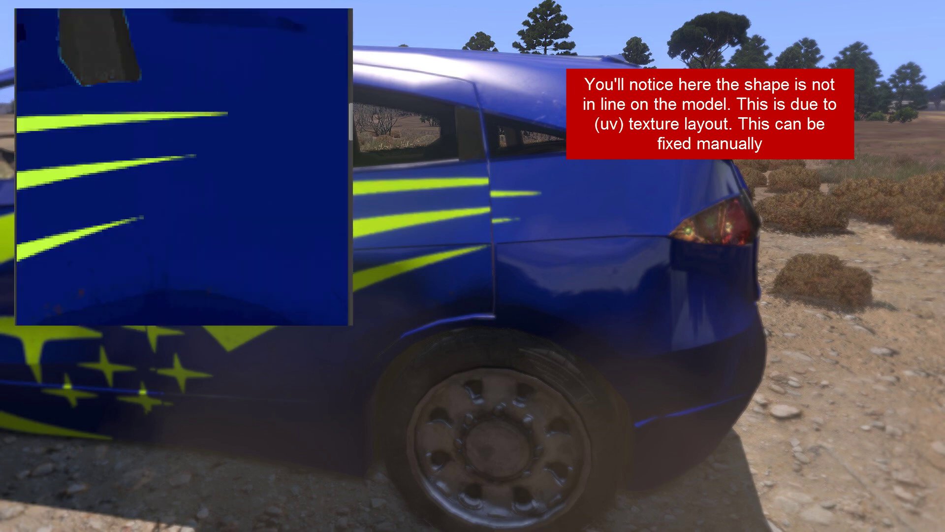
- Lasso the tips of the upper two stripes and move them upward to line up
{"action": "mouse_move", "coordinate": [125, 89]}
{"action": "left_mouse_down"}
{"action": "mouse_move", "coordinate": [144, 196]}
{"action": "mouse_move", "coordinate": [128, 89]}
{"action": "left_mouse_up"}
{"action": "key", "text": "v"}
{"action": "key", "text": "Up"}
{"action": "key", "text": "Up"}
{"action": "key", "text": "Up"}
{"action": "key", "text": "Up"}
{"action": "key", "text": "Up"}
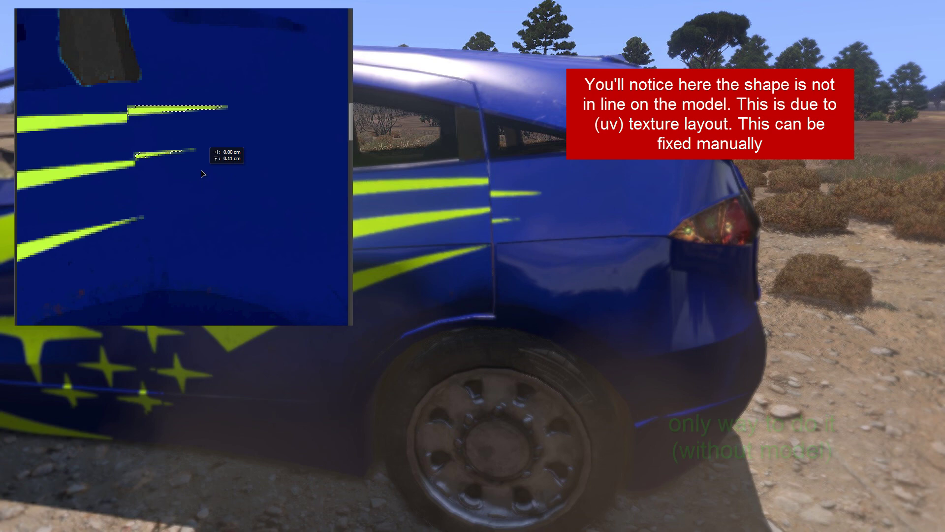
{"action": "key", "text": "Up"}
{"action": "key", "text": "Up"}
{"action": "left_click_drag", "start_coordinate": [200, 168], "coordinate": [200, 159]}
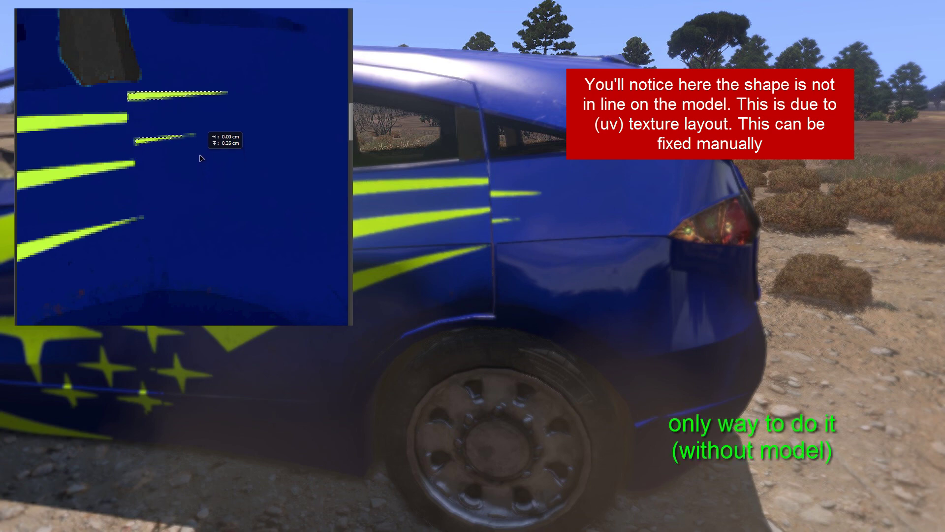